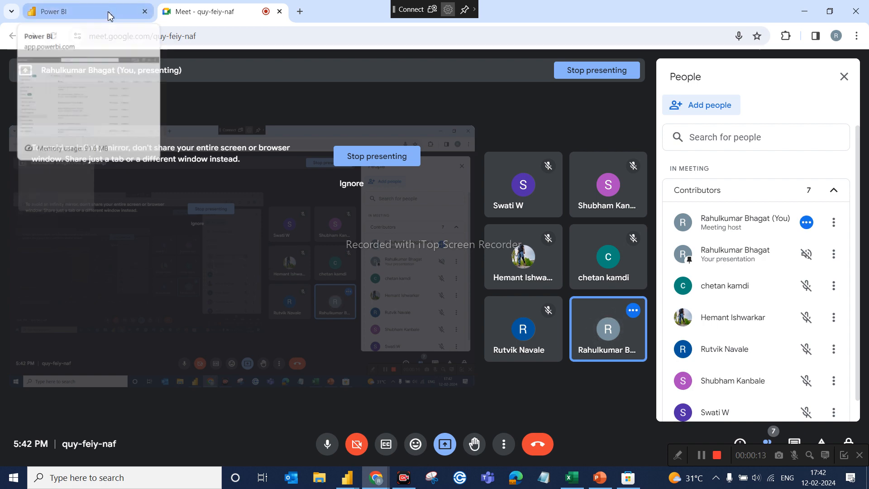
Step: Switch to the DA7 Adventure work Power Query Editor window and close it without applying the pending query changes
left_click(354, 486)
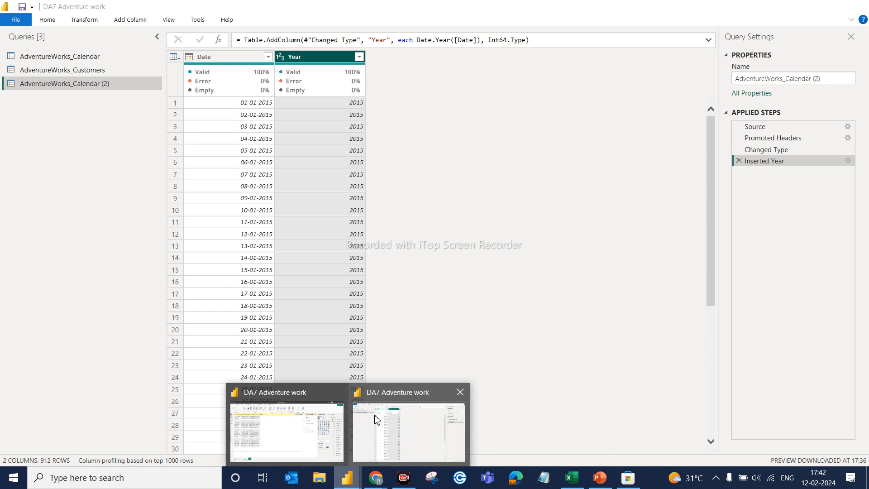
mouse_move(340, 414)
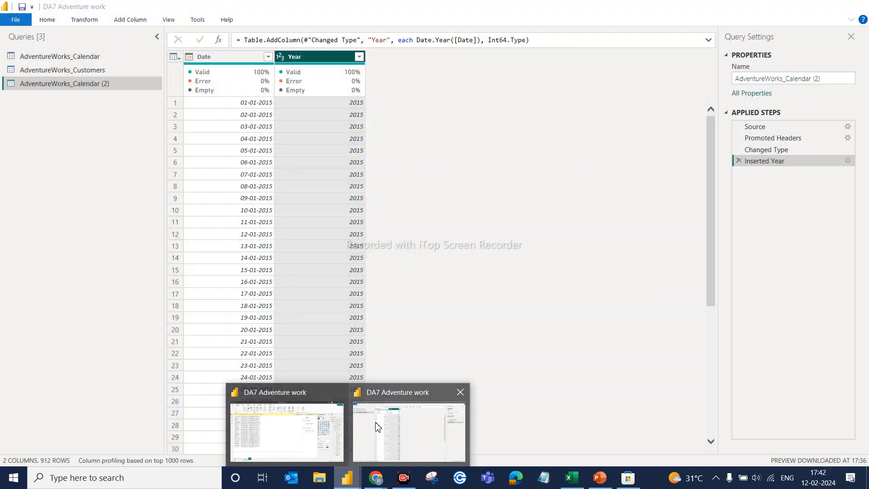
left_click(371, 423)
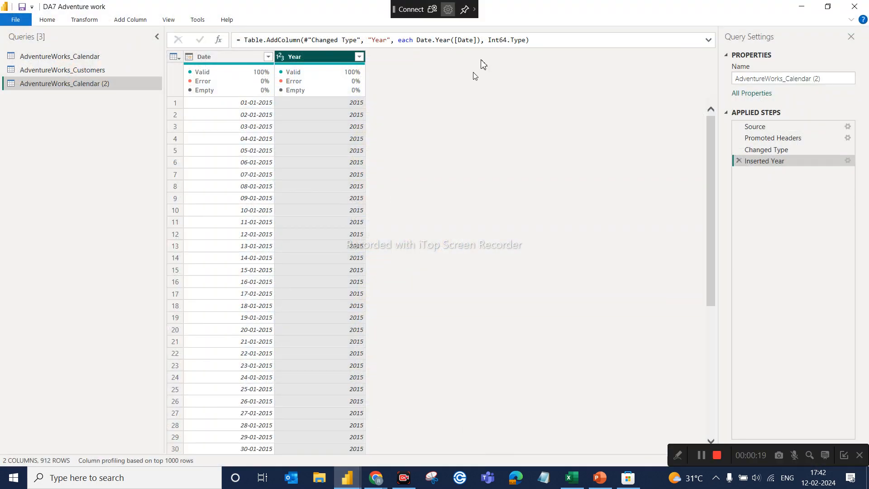
left_click(855, 6)
left_click(476, 260)
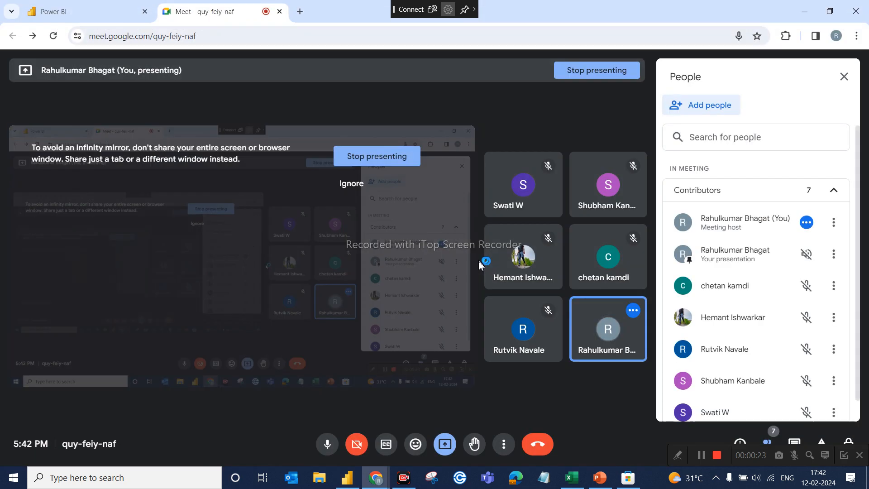
Step: Return to the Power BI Desktop report and discard the pending changes to the AdventureWorks_Calendar (2) query
left_click(346, 478)
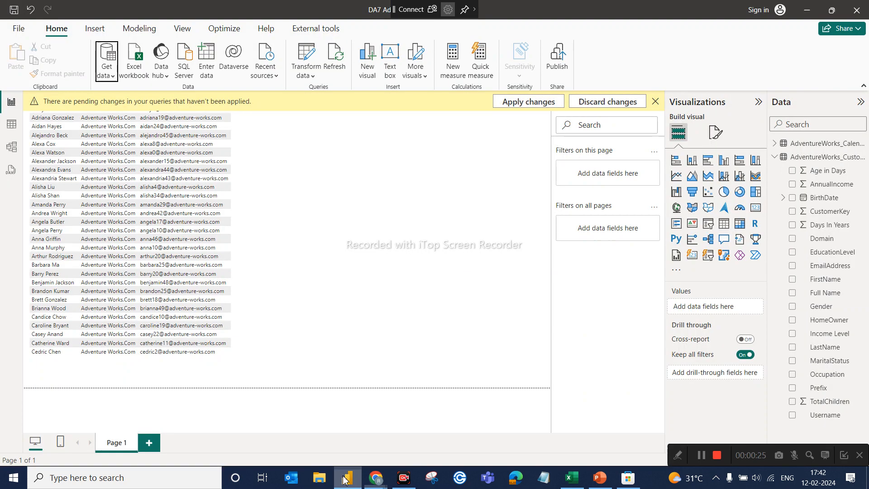
left_click(595, 109)
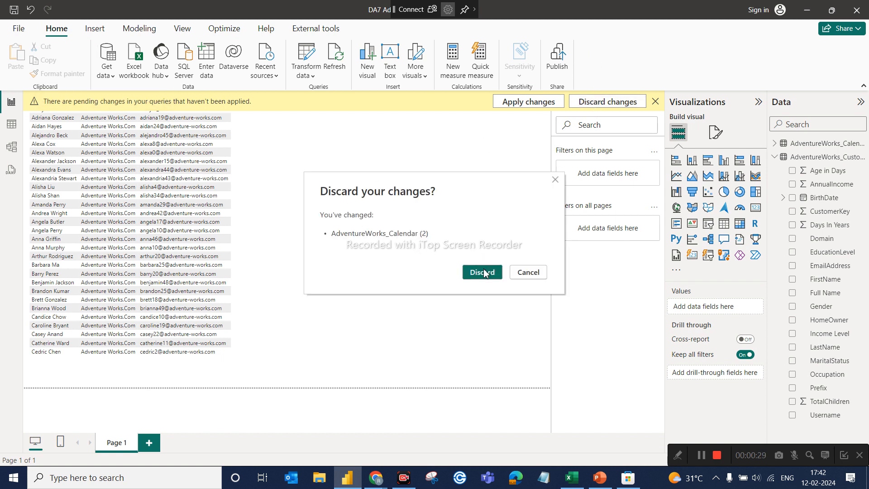
left_click(482, 272)
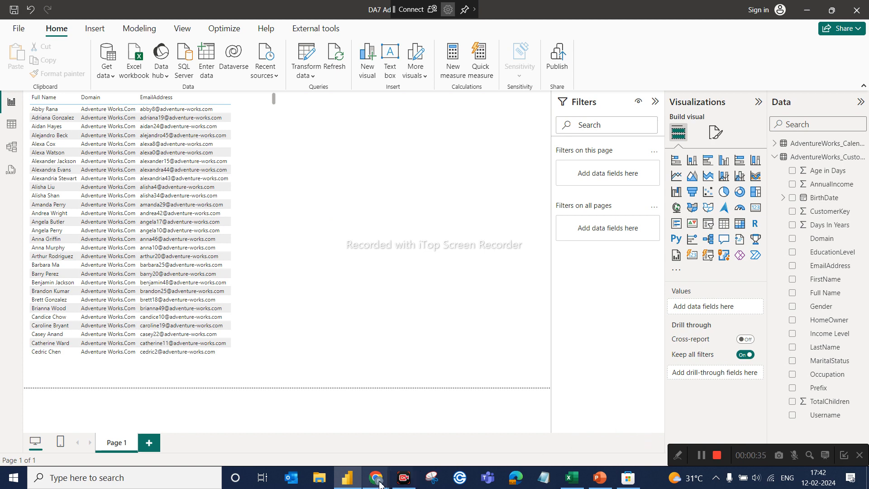
mouse_move(378, 480)
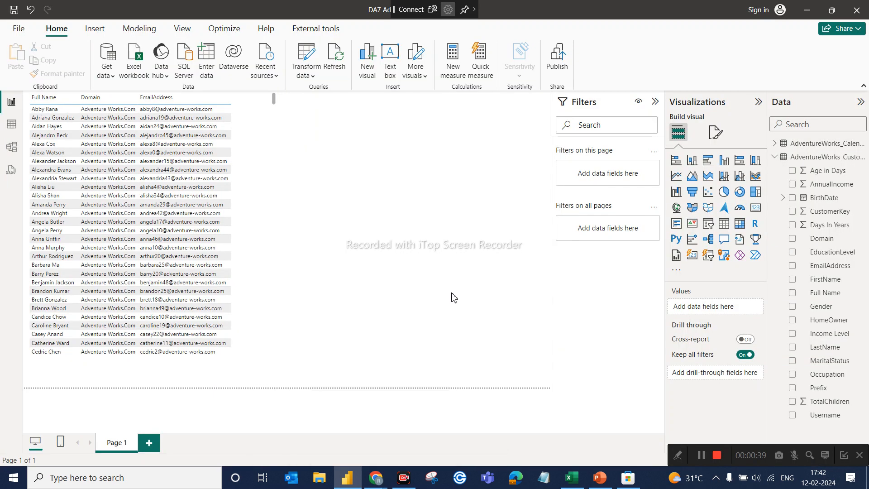
Step: Remove the table visual with Full Name, Domain and EmailAddress from Page 1 and collapse the customers table's field list
left_click(274, 100)
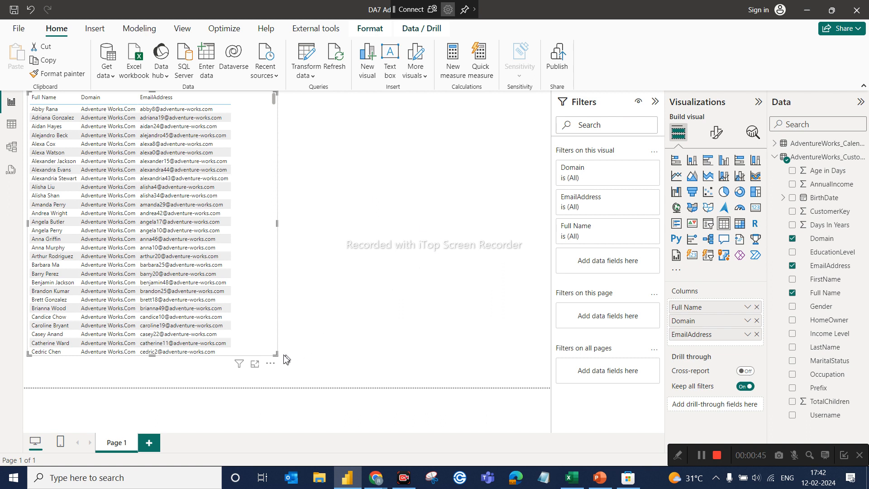
left_click(270, 364)
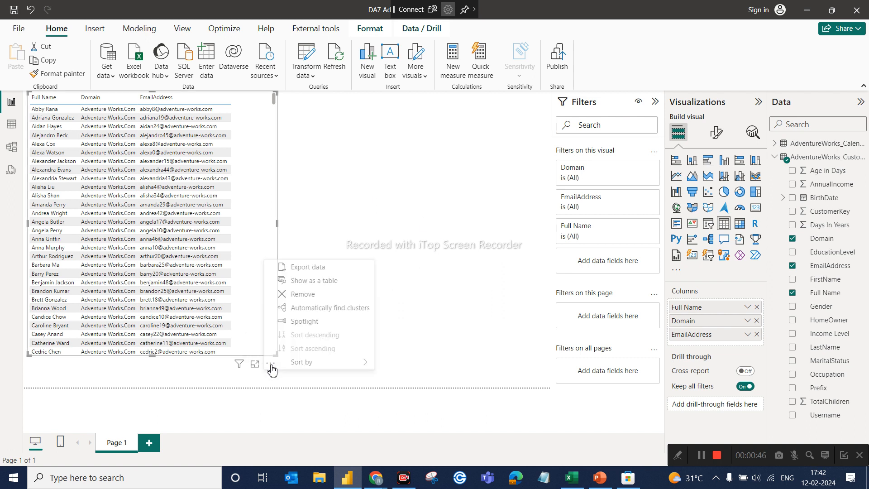
left_click(322, 295)
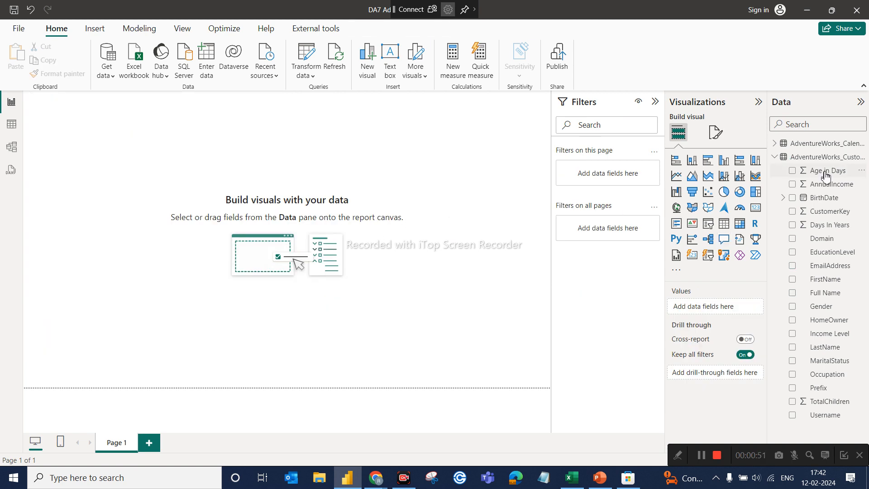
left_click(774, 159)
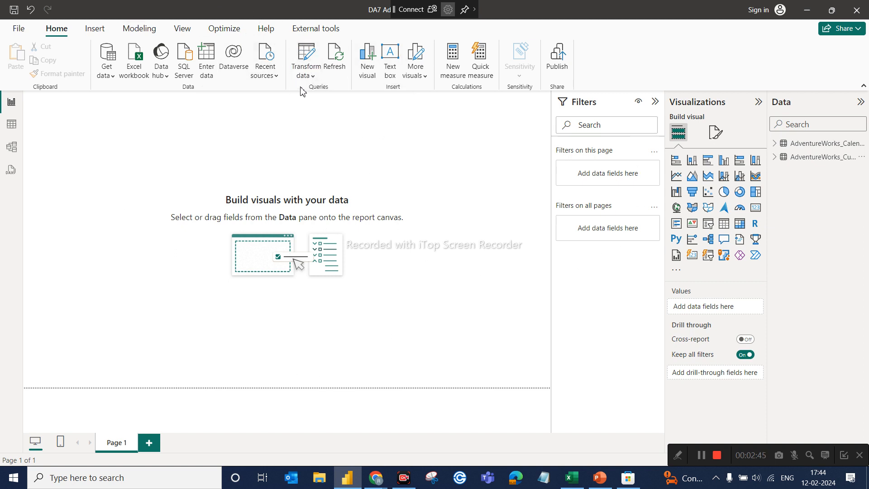
Step: Import AdventureWorks_Product_Categories.csv from the AdventureWorks folder as a Text/CSV source and open it for transformation in Power Query
left_click(314, 80)
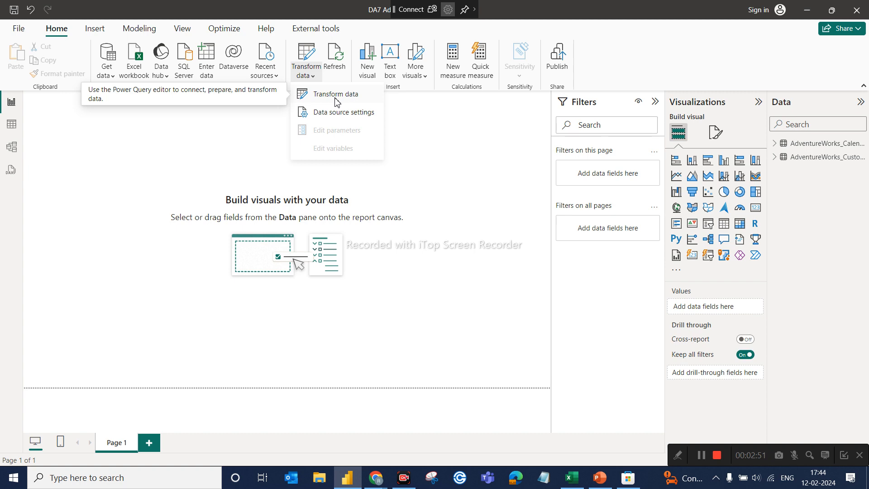
left_click(112, 81)
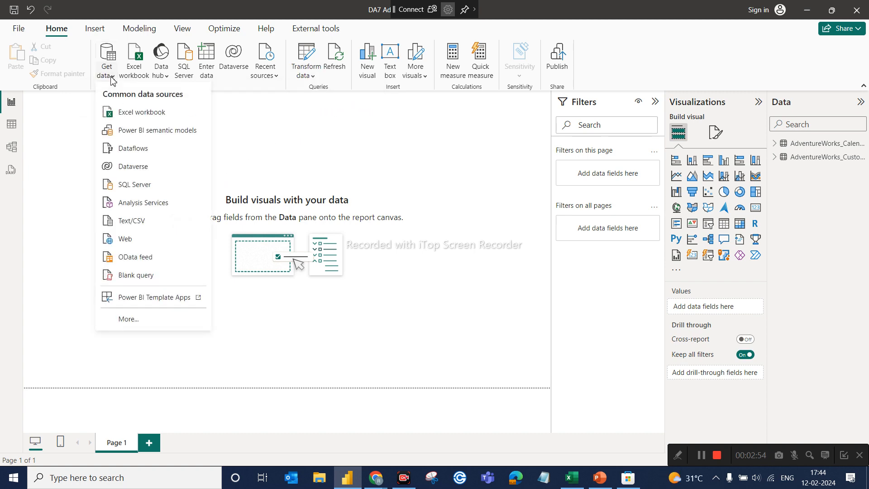
left_click(135, 221)
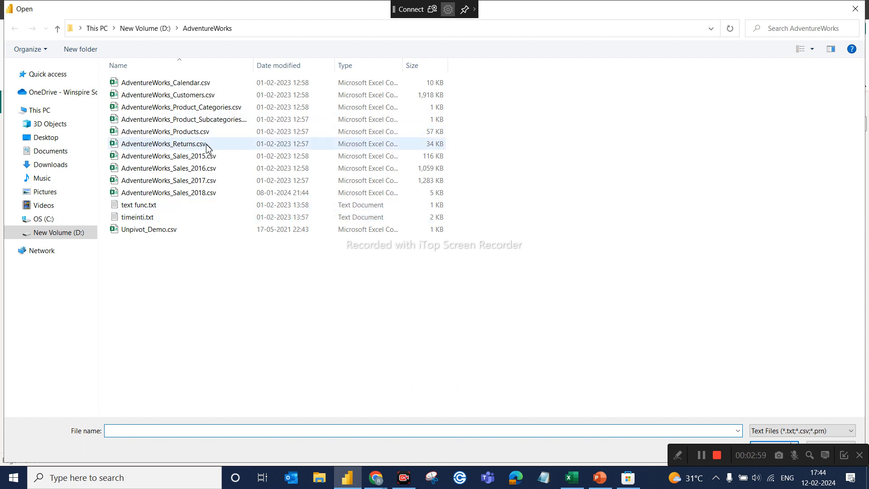
left_click(226, 111)
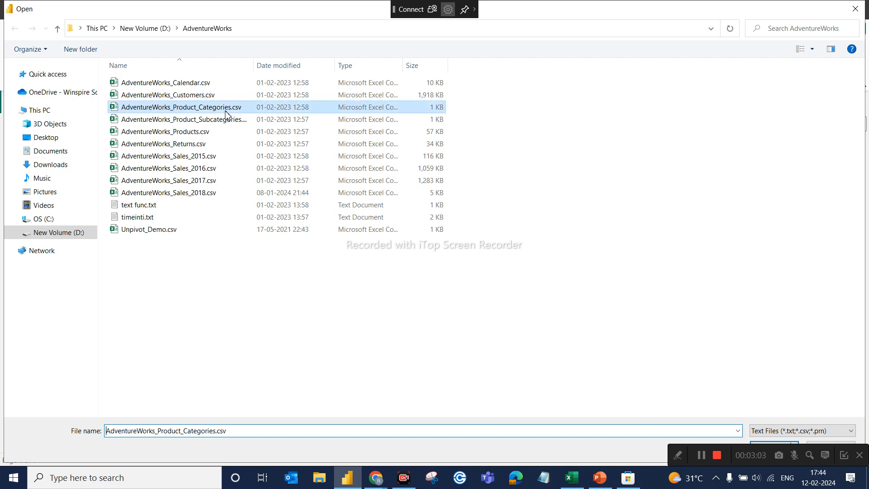
left_click(761, 441)
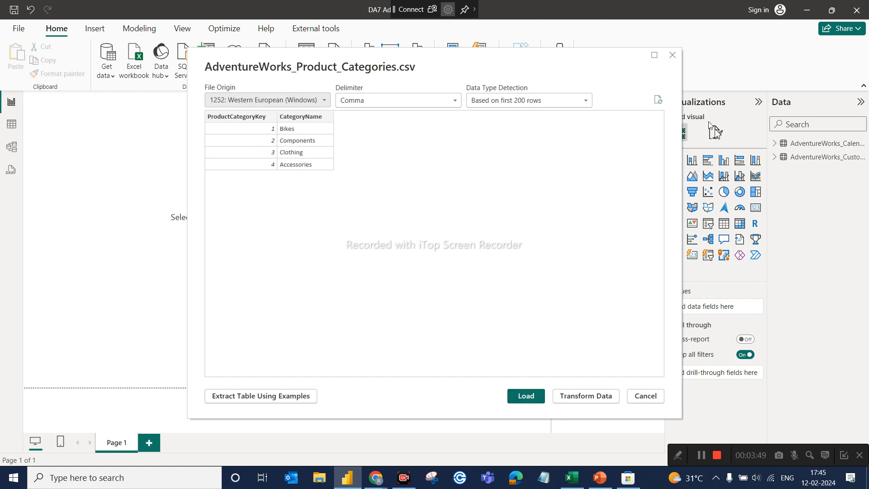
left_click(585, 396)
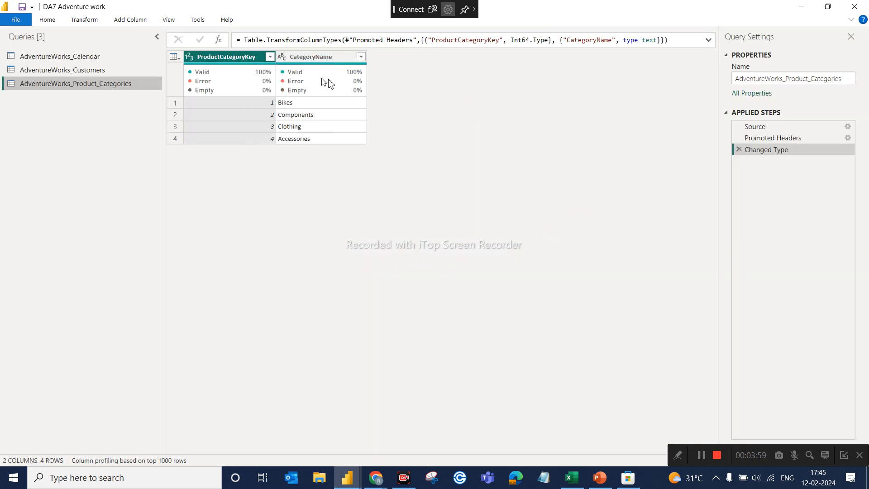
mouse_move(328, 71)
left_click(50, 21)
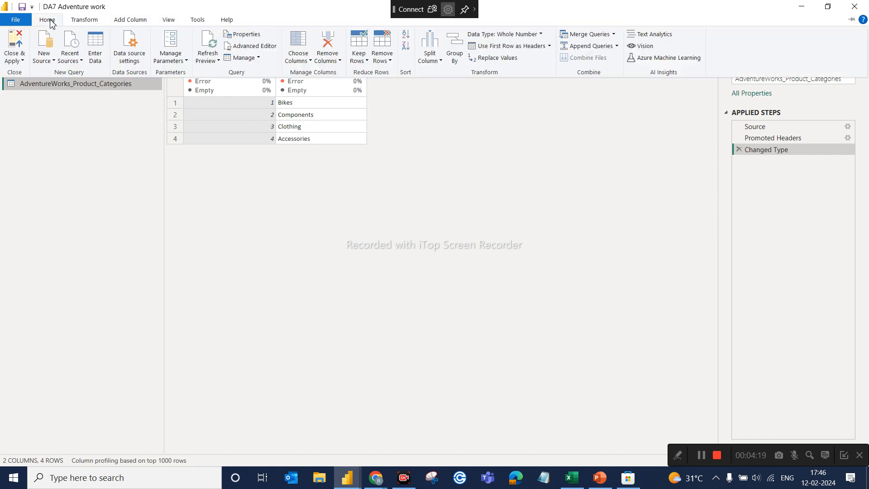
left_click(22, 61)
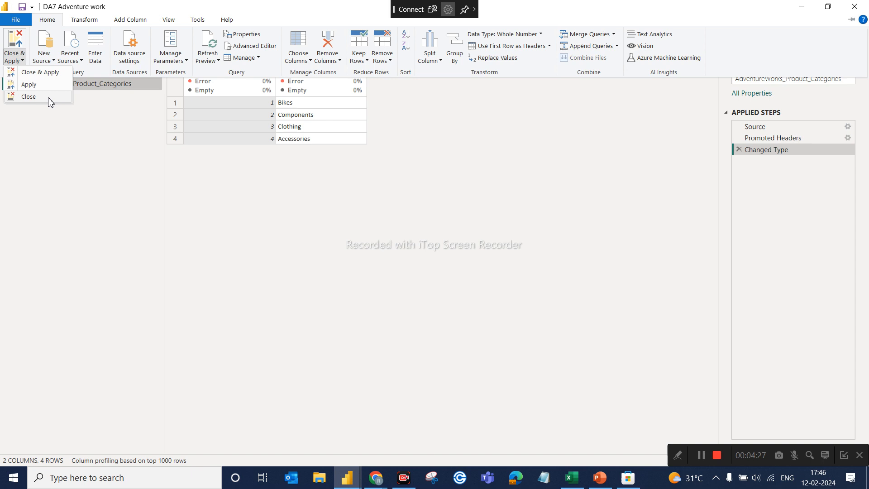
left_click(83, 141)
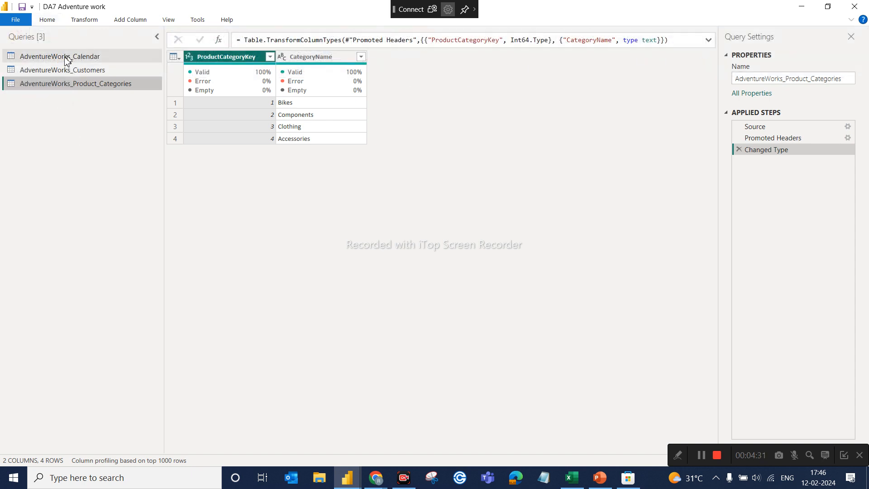
Step: Compare the Inserted Merged Column and Renamed Columns steps of the AdventureWorks_Calendar query, checking the merged quarter column and its name
left_click(86, 58)
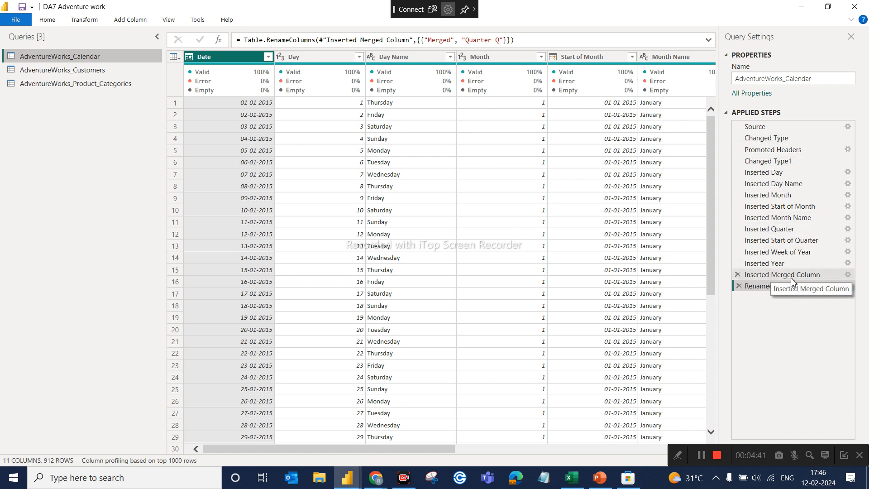
left_click(808, 276)
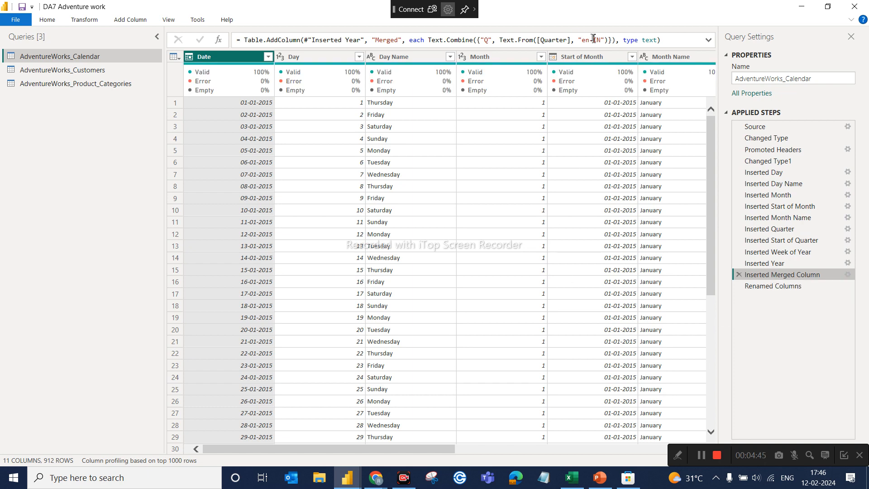
left_click(648, 449)
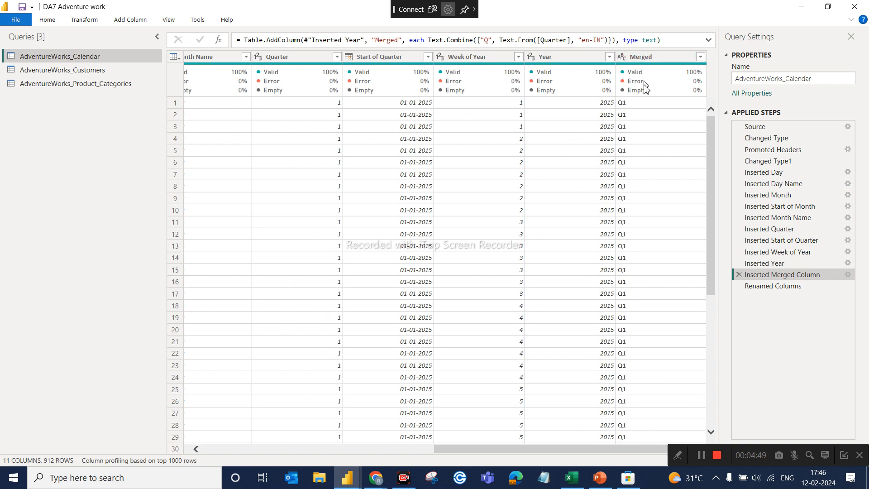
left_click(773, 287)
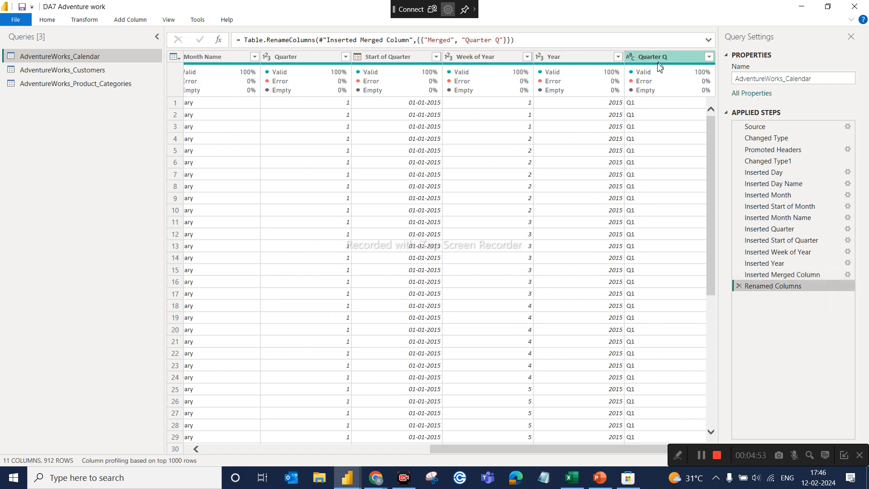
left_click(773, 275)
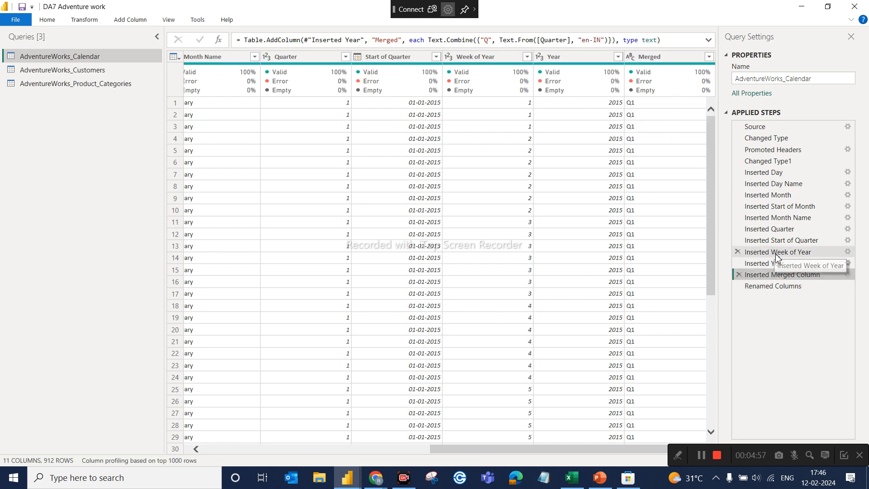
left_click(773, 287)
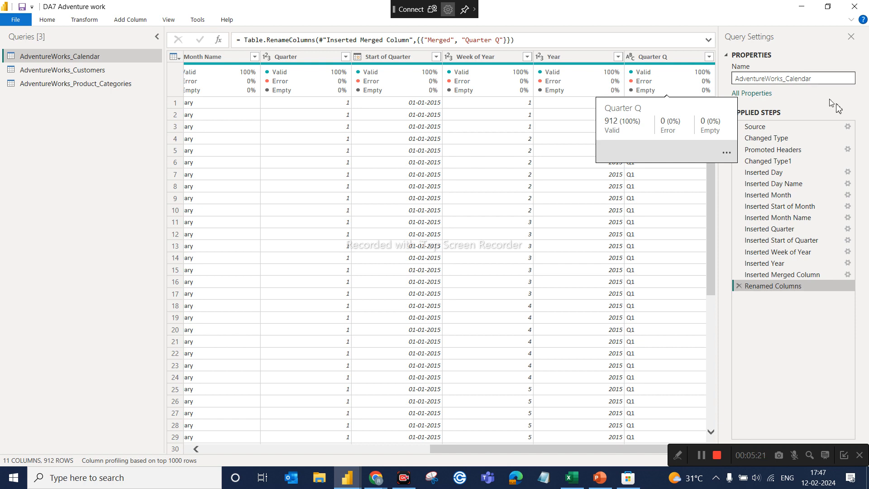
Step: Review the calendar query's Inserted Day, Day Name, Month and Month Name steps and return to its last applied step
left_click(765, 173)
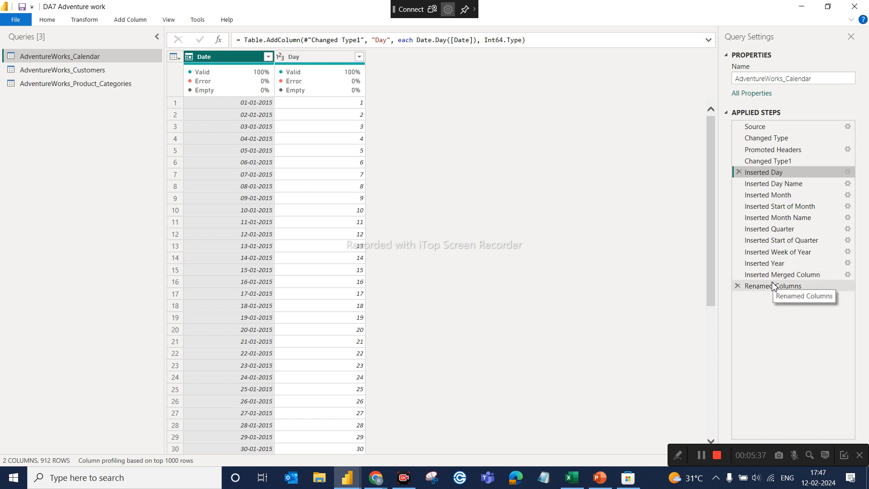
left_click(772, 184)
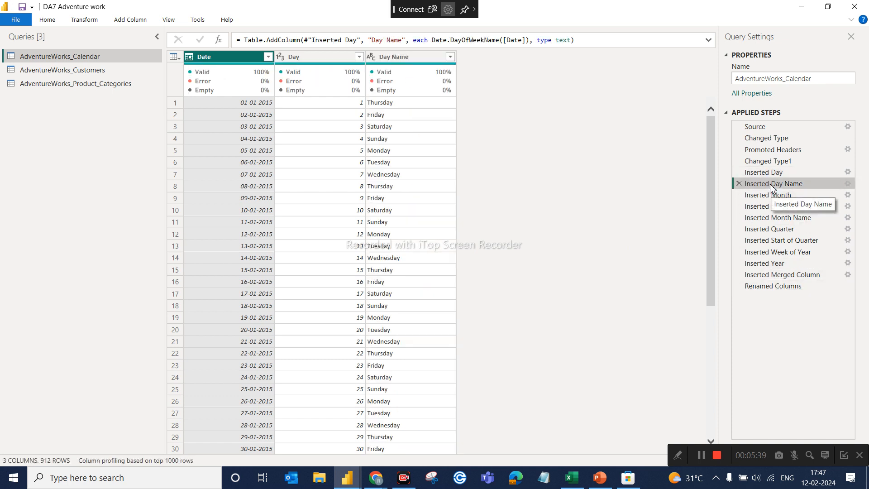
left_click(770, 198)
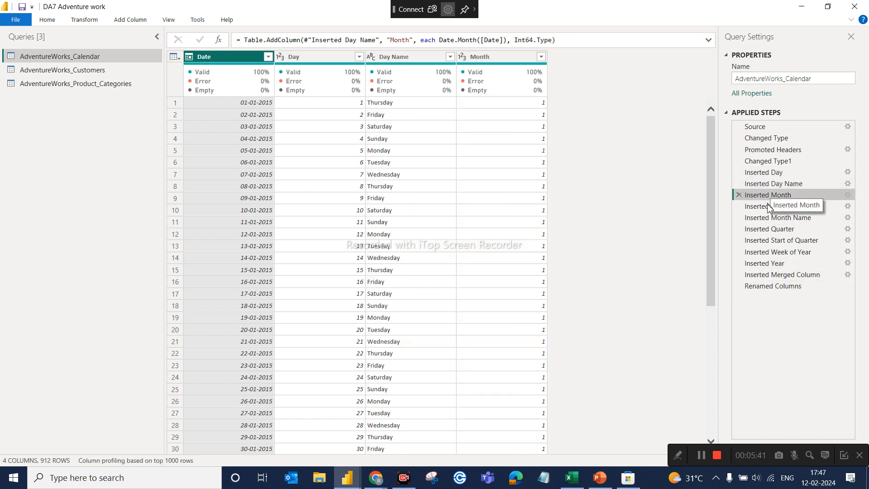
left_click(768, 217)
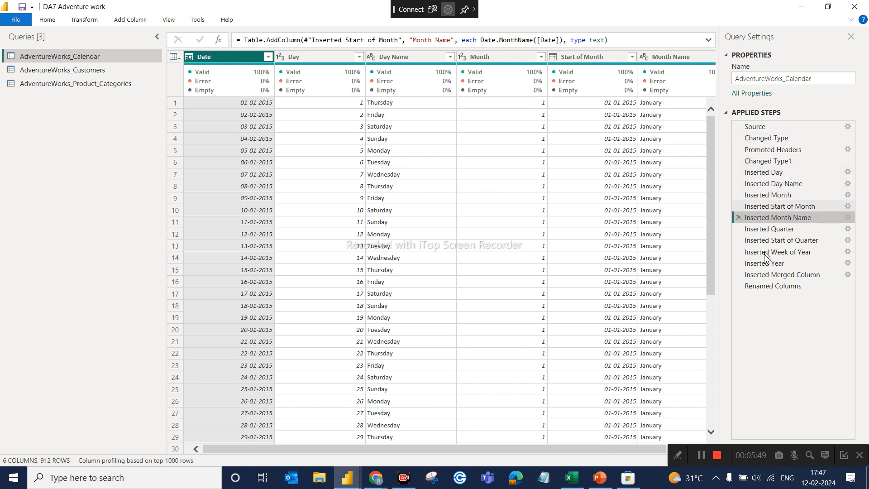
left_click(764, 286)
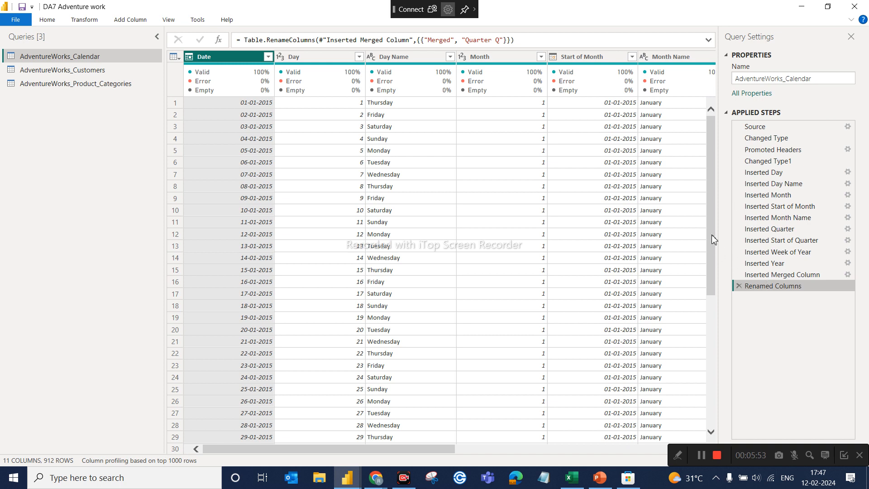
Step: Return to the AdventureWorks_Product_Categories query, then apply all query changes to the model and close the Power Query Editor
left_click(100, 88)
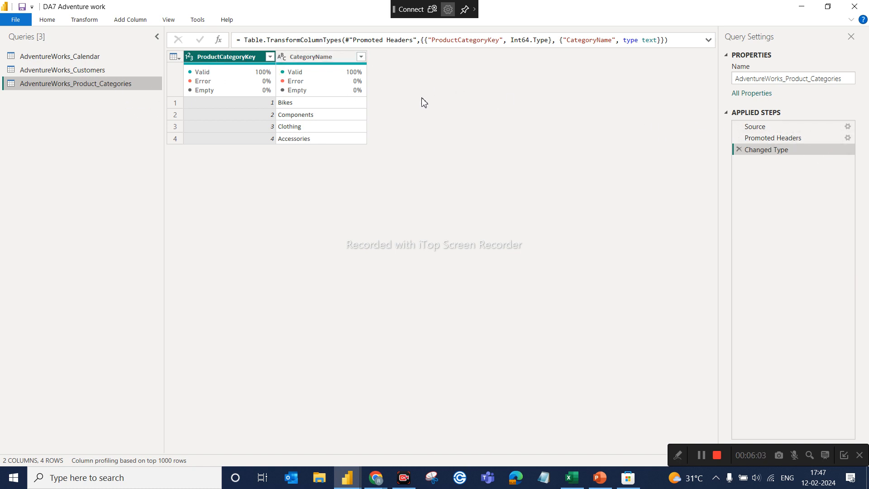
left_click(44, 21)
left_click(23, 63)
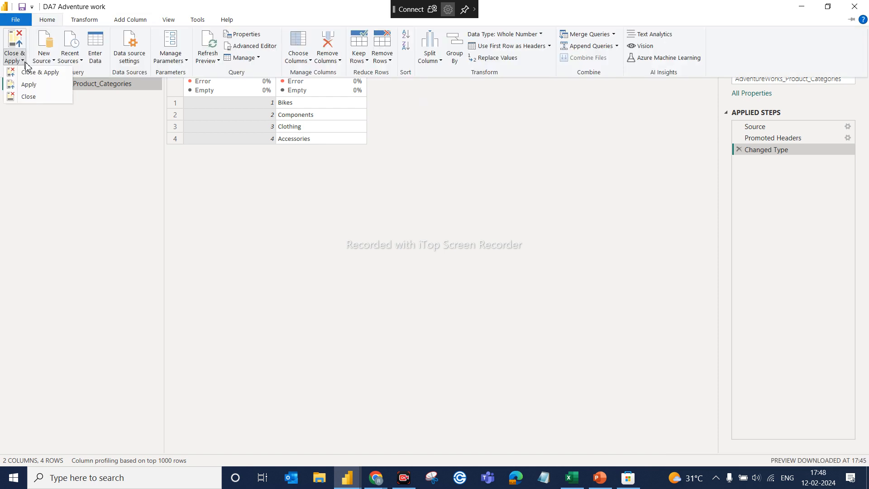
left_click(39, 71)
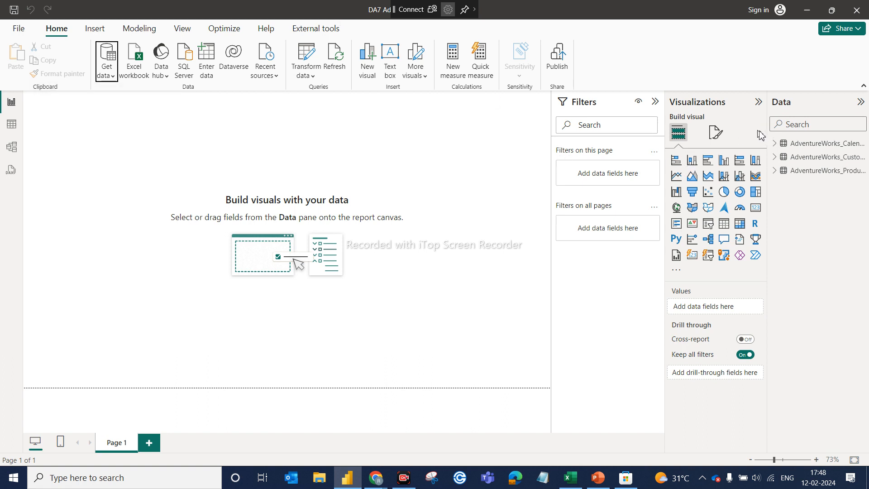
Step: Widen the Data pane until the full AdventureWorks table names fit, check the Meet call, and return to the report
left_click_drag(765, 134, 709, 135)
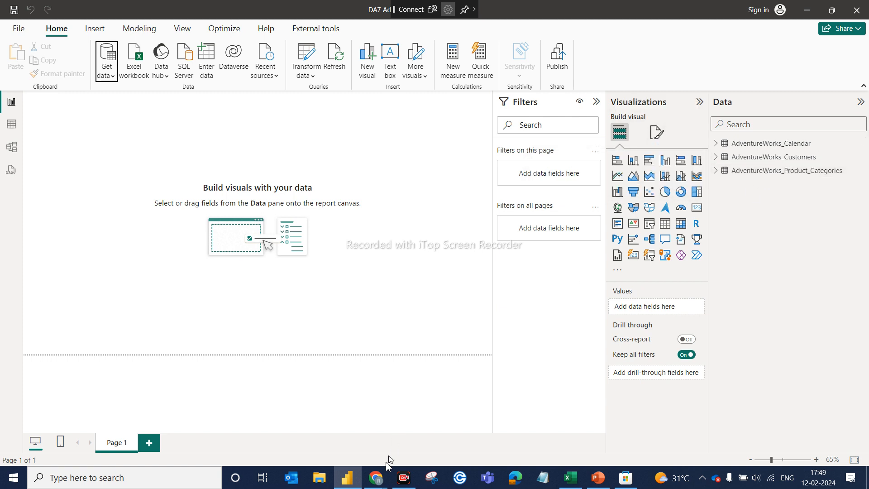
mouse_move(376, 476)
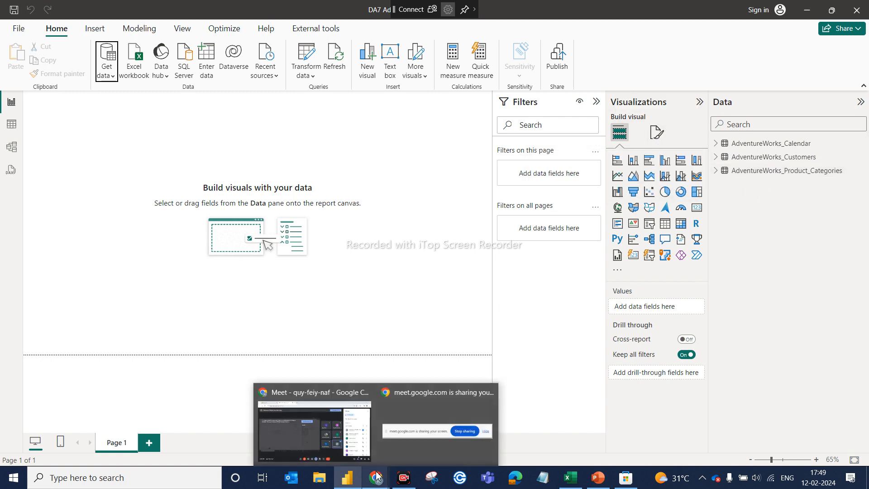
left_click(337, 453)
left_click(347, 479)
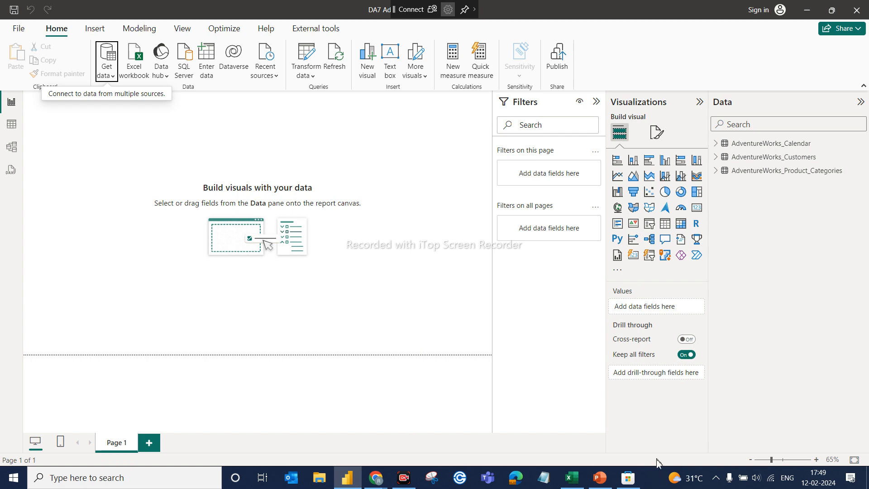
Step: Check the product categories, subcategories and products entries on the Applied Steps sheet in Excel, and return to Power BI through the Meet window
left_click(573, 484)
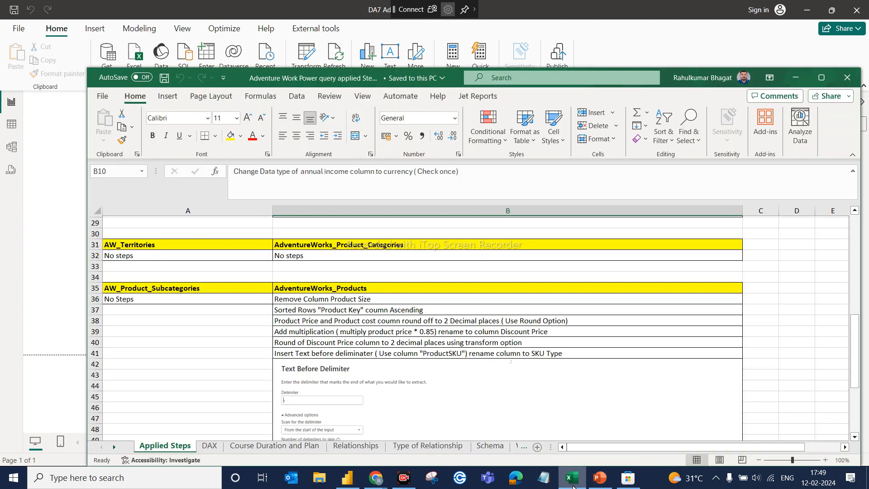
scroll(538, 388, "down", 1)
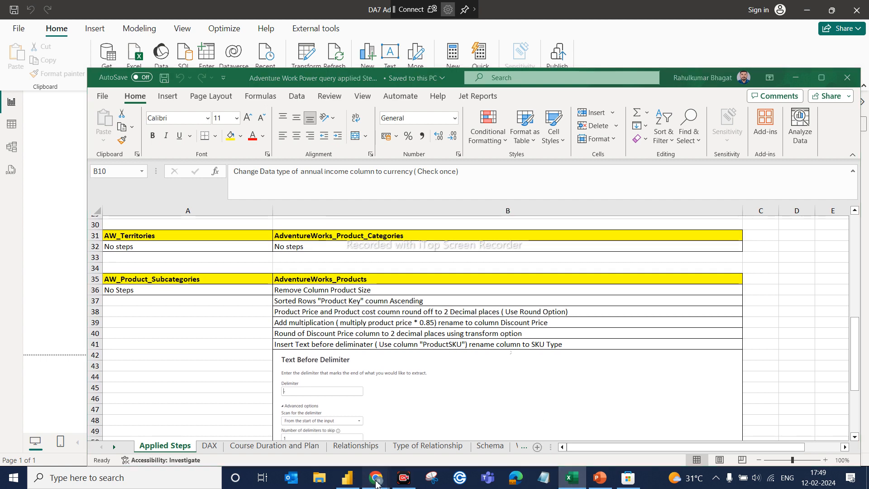
mouse_move(371, 481)
left_click(335, 445)
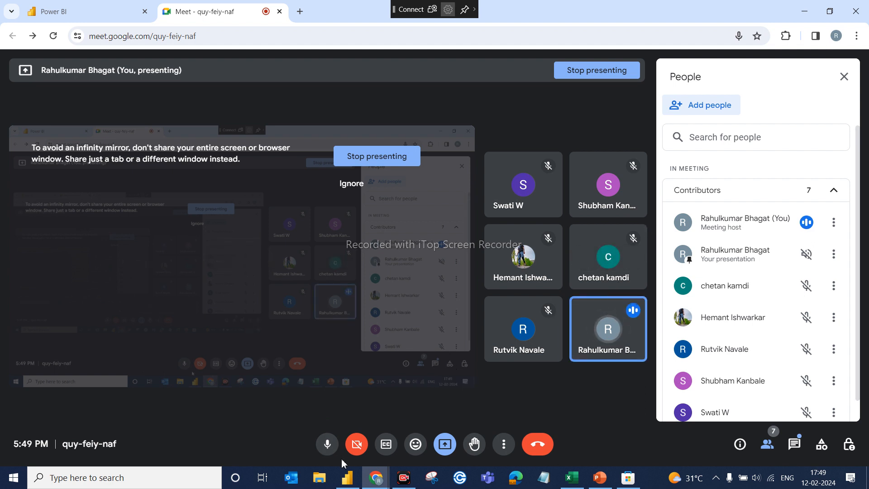
mouse_move(344, 476)
left_click(358, 455)
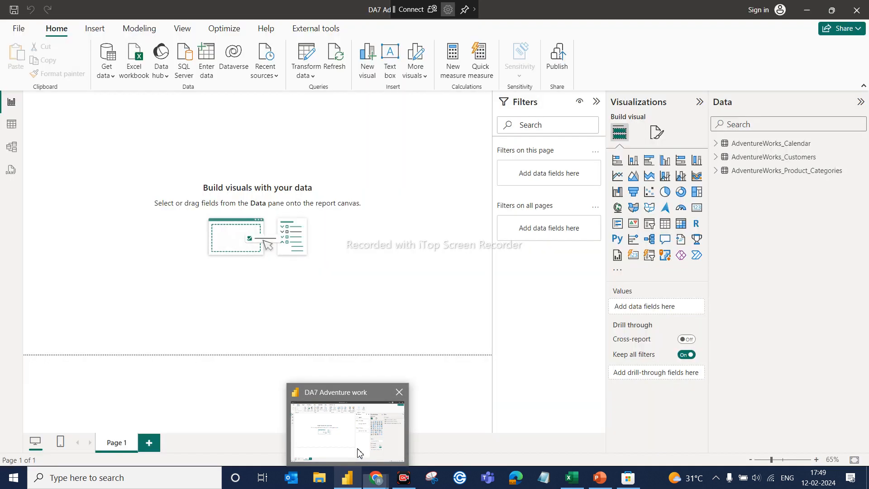
Step: Browse to the AdventureWorks folder on New Volume (D:) in File Explorer to examine its file types, and return to Power BI
left_click(114, 77)
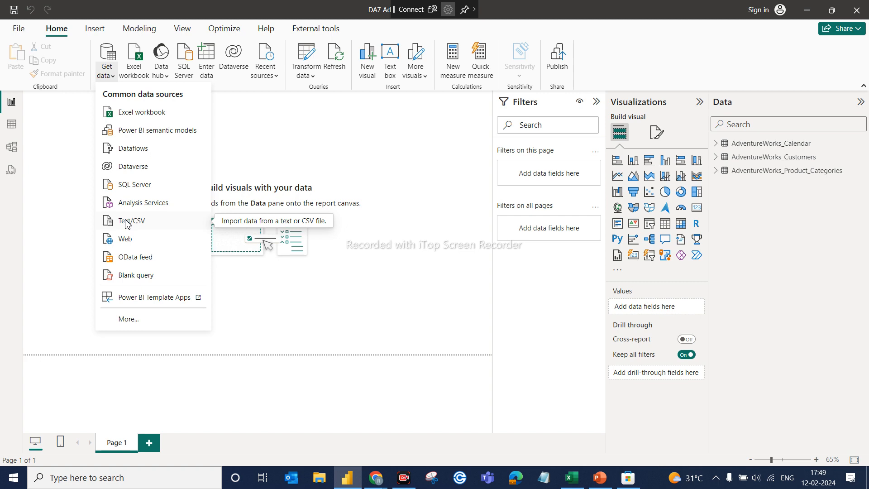
left_click(321, 482)
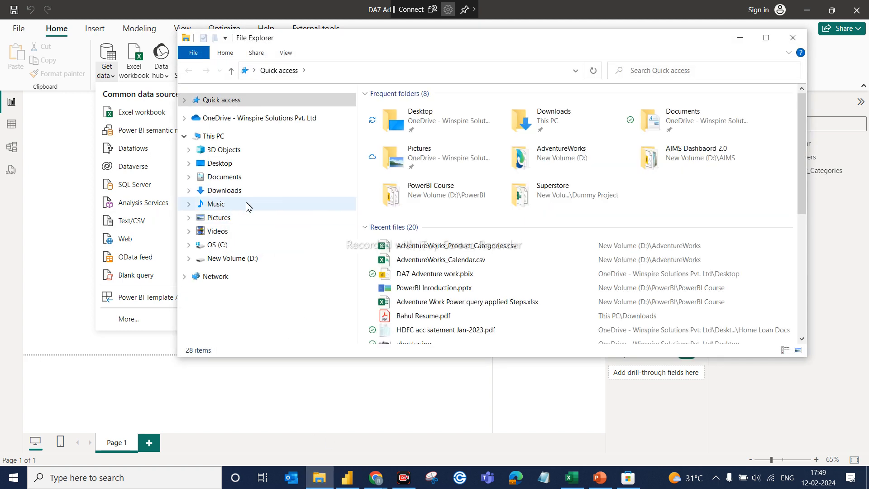
left_click(243, 260)
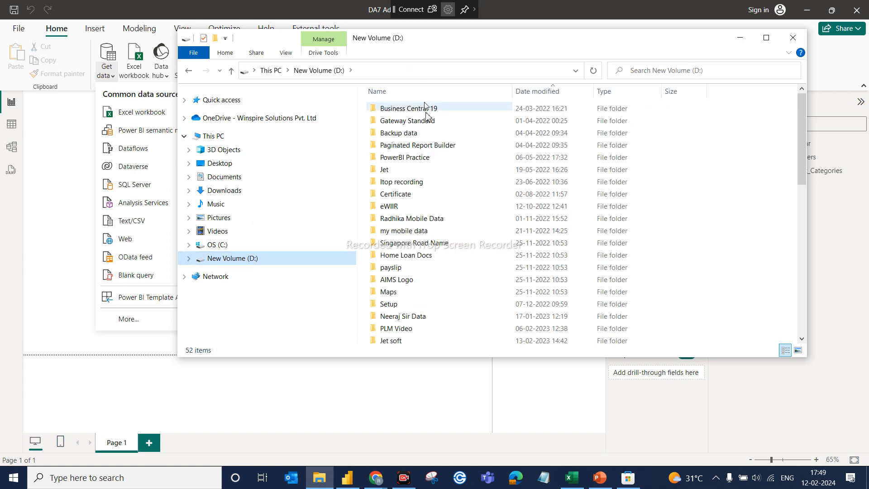
scroll(435, 200, "down", 2)
scroll(413, 305, "down", 3)
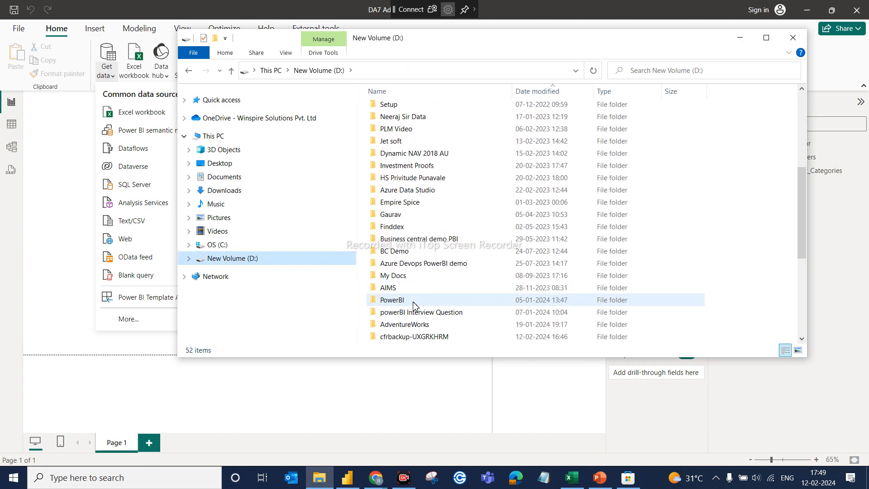
scroll(414, 302, "up", 5)
scroll(427, 274, "down", 5)
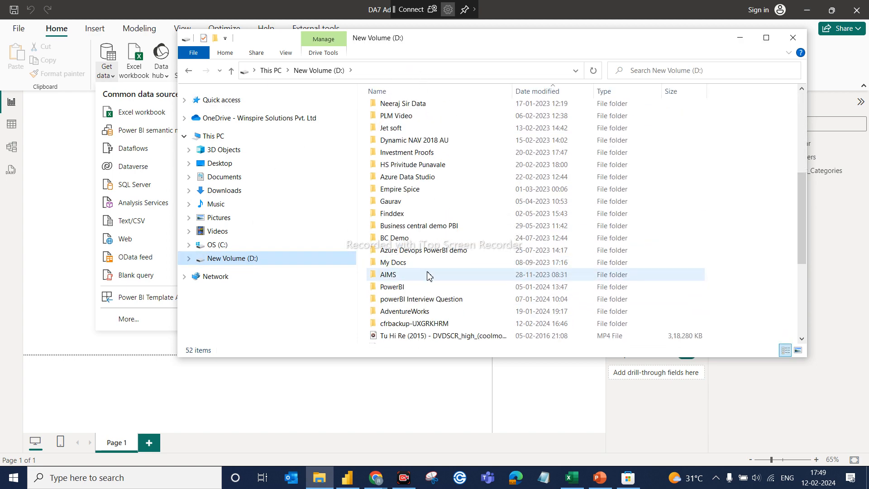
double_click(405, 314)
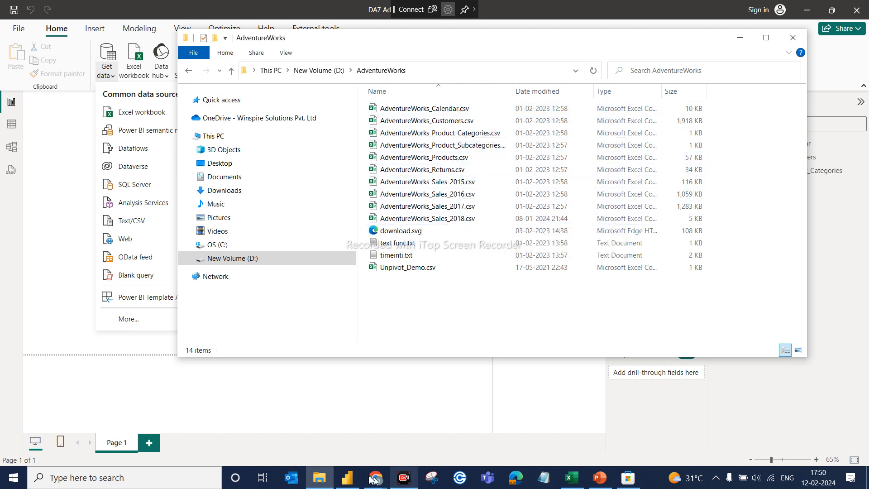
left_click(320, 478)
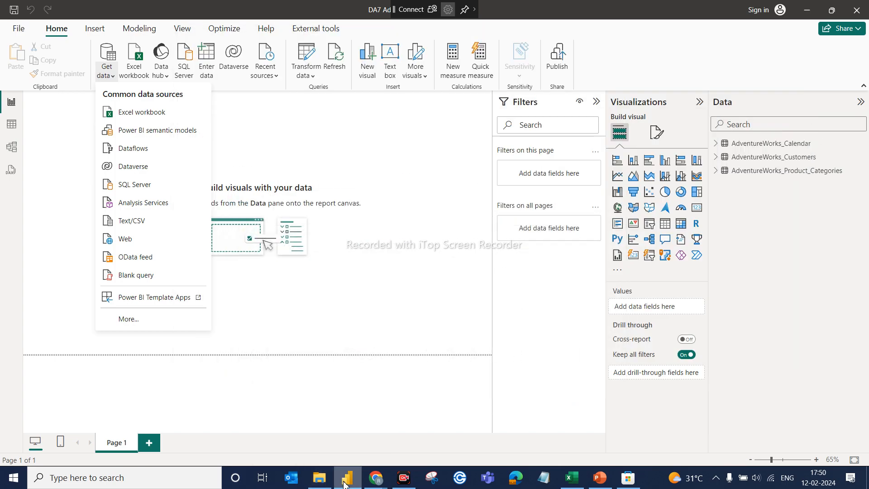
left_click(345, 480)
left_click(345, 480)
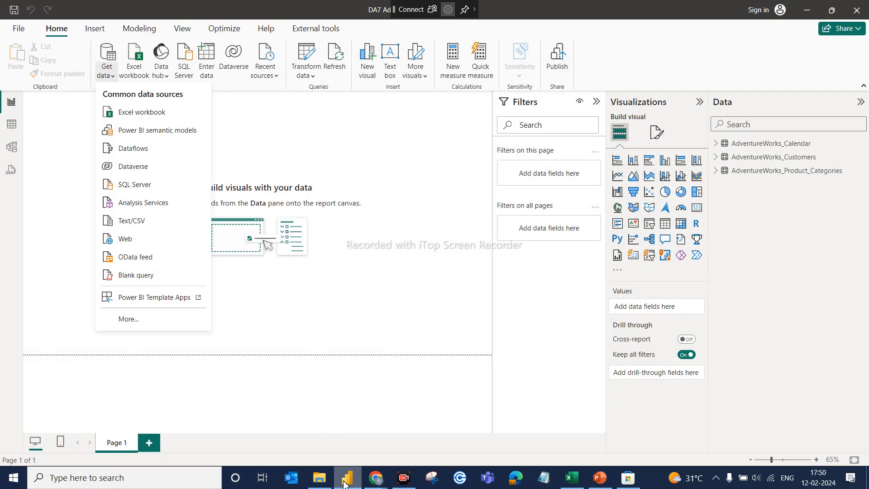
Step: Try to find the AdventureWorks files on New Volume (D:) through the Excel workbook source, and cancel
left_click(152, 116)
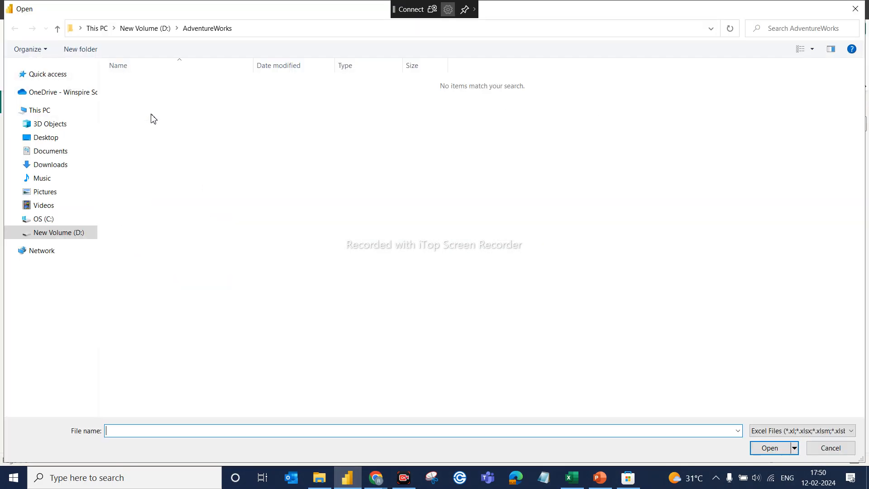
left_click(72, 235)
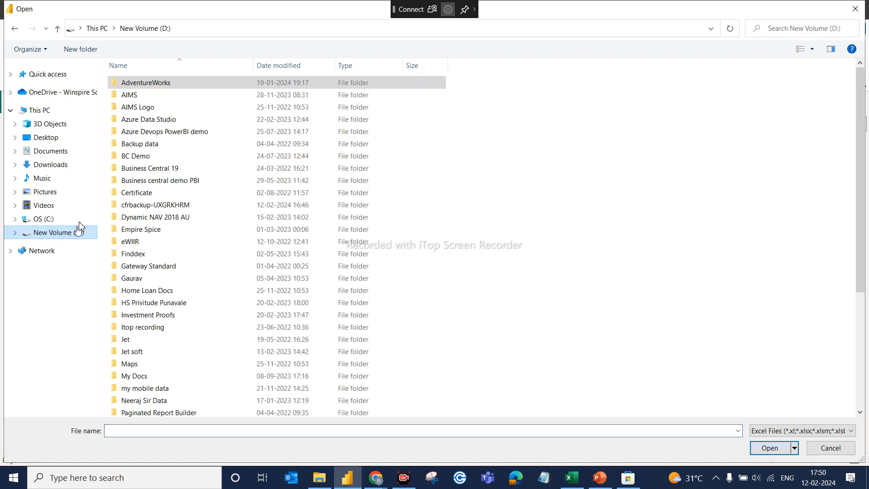
double_click(166, 86)
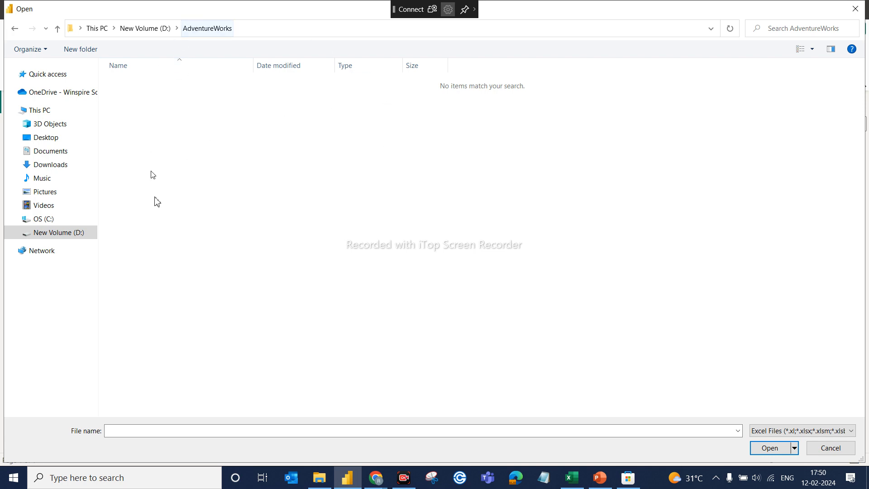
left_click(820, 446)
Step: Import AdventureWorks_Product_Subcategories.csv from the AdventureWorks folder as a Text/CSV source and open it for transformation in Power Query
left_click(114, 76)
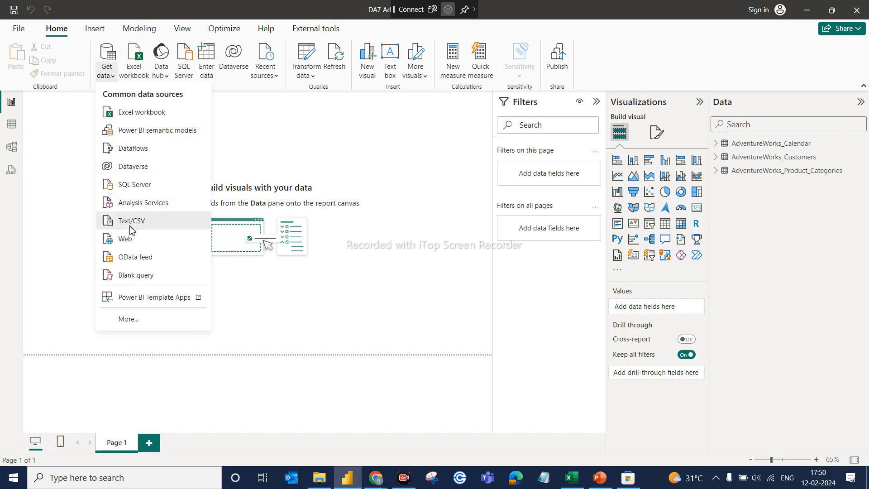
left_click(131, 229)
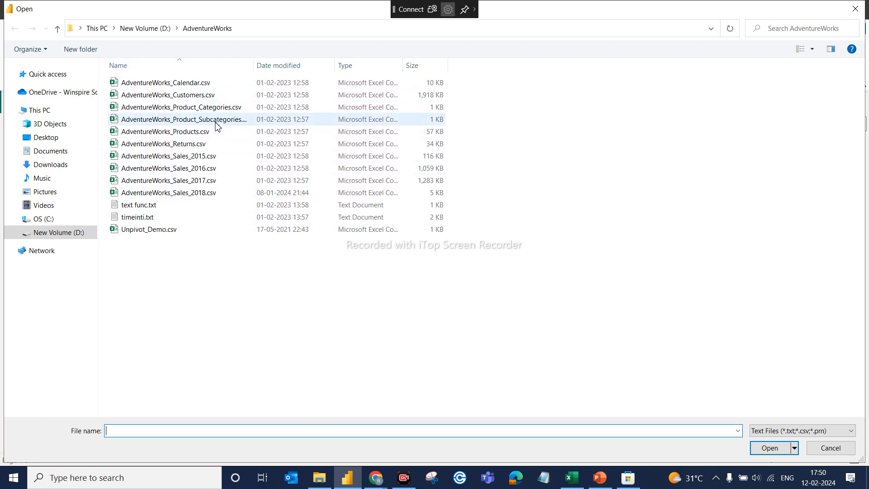
left_click(206, 111)
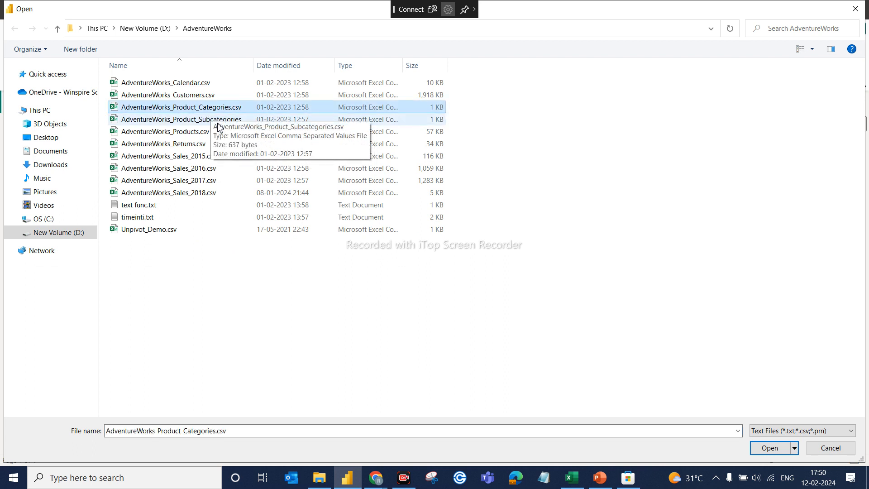
left_click(207, 122)
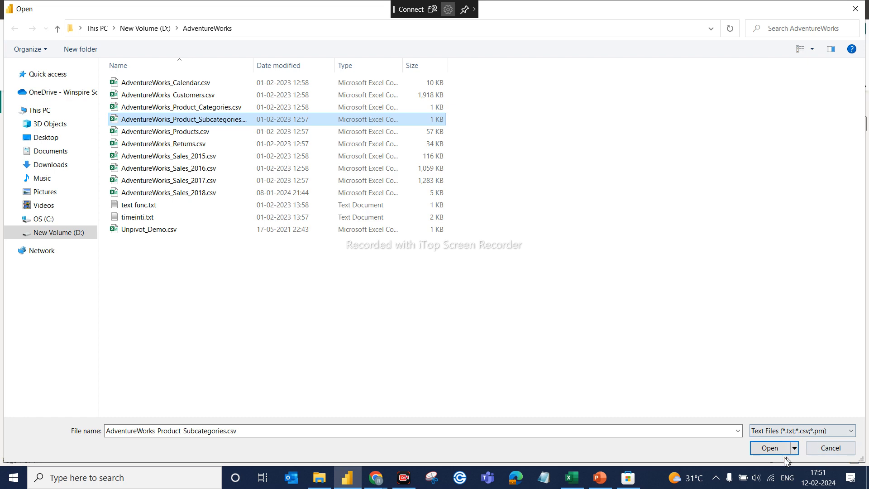
left_click(773, 449)
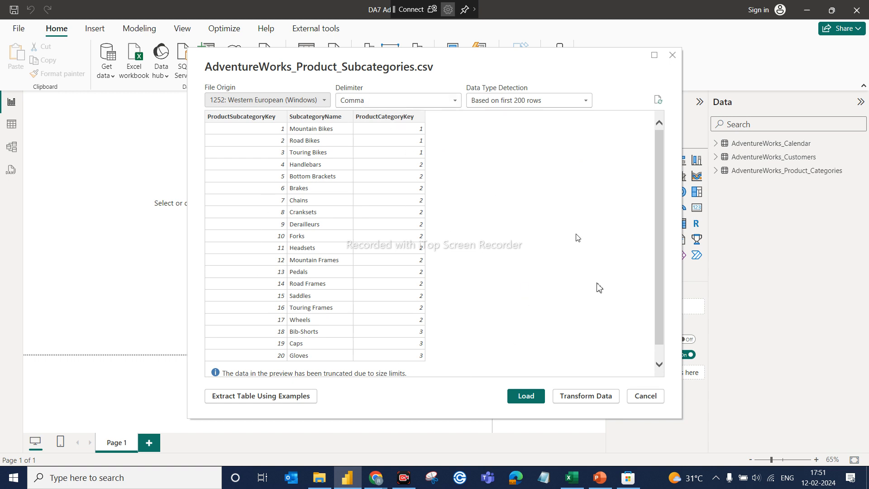
left_click(590, 396)
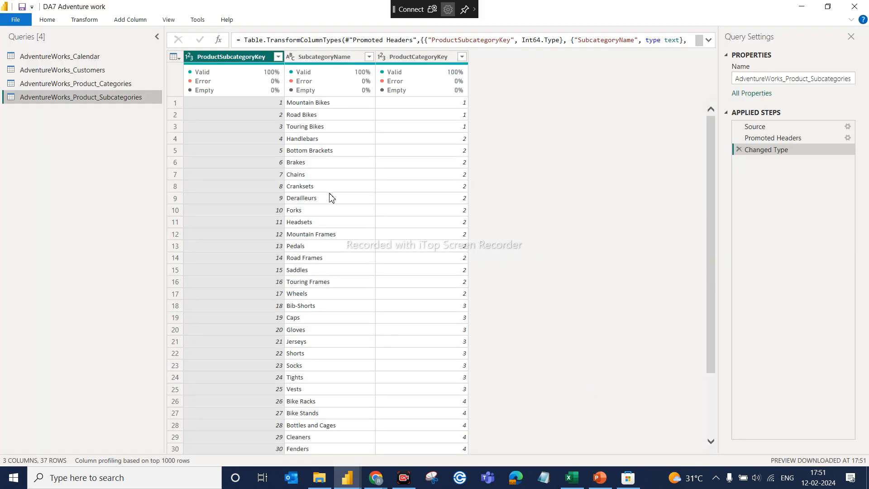
Step: View the full list of connectors available for new sources in Power Query, and close it without connecting
left_click(48, 20)
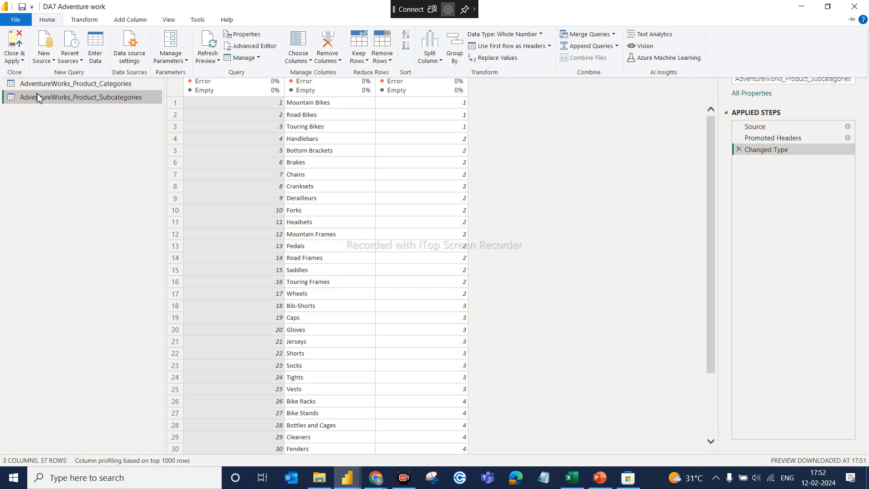
left_click(52, 62)
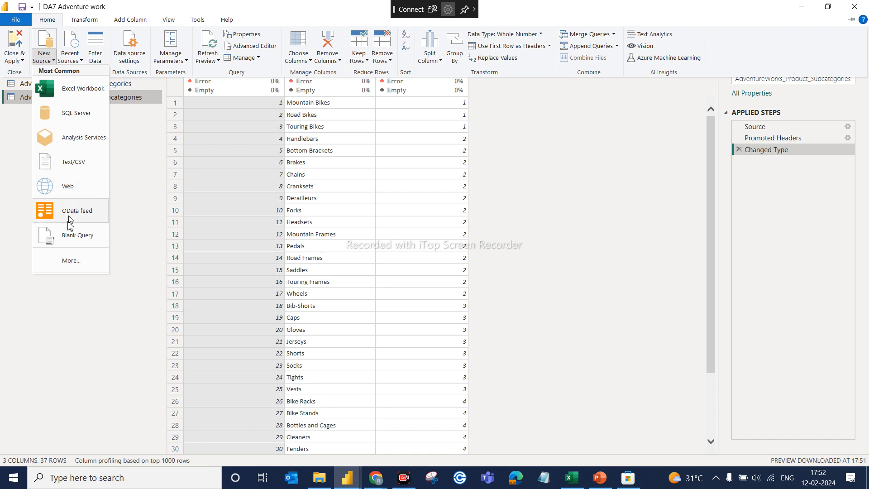
left_click(67, 261)
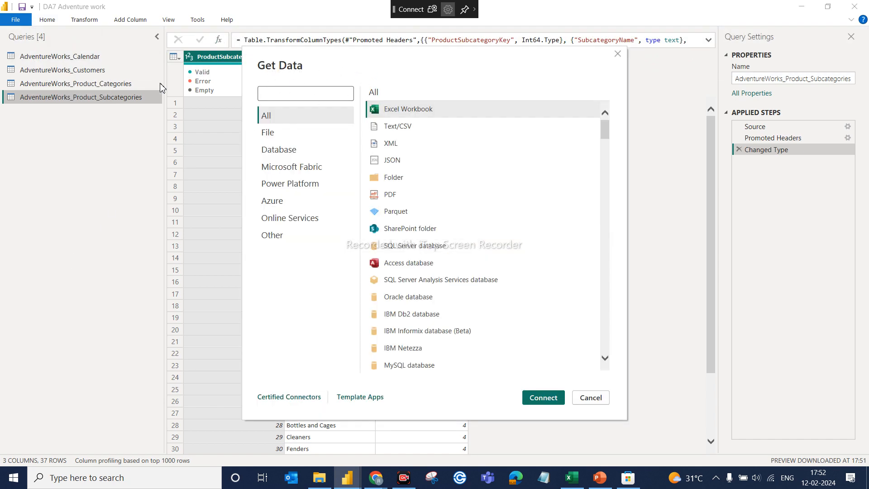
left_click(592, 399)
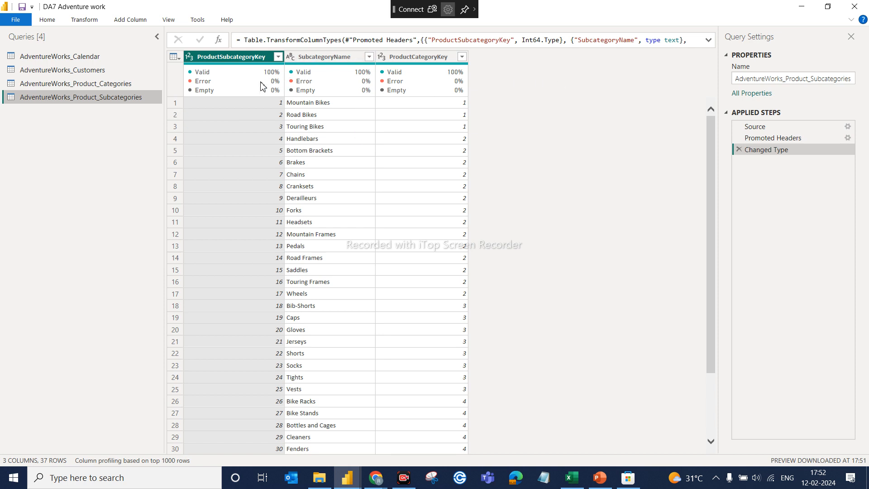
Step: Add AdventureWorks_Products.csv from the AdventureWorks folder as a new Text/CSV source directly within Power Query
left_click(52, 21)
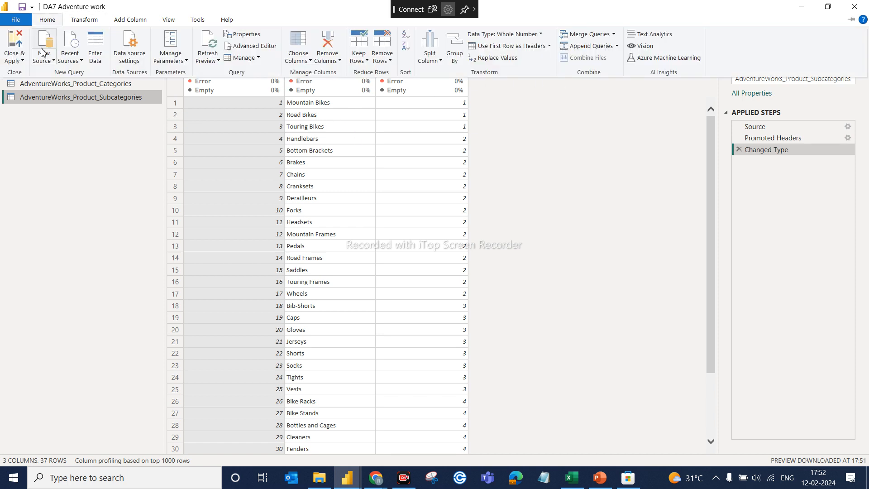
left_click(52, 62)
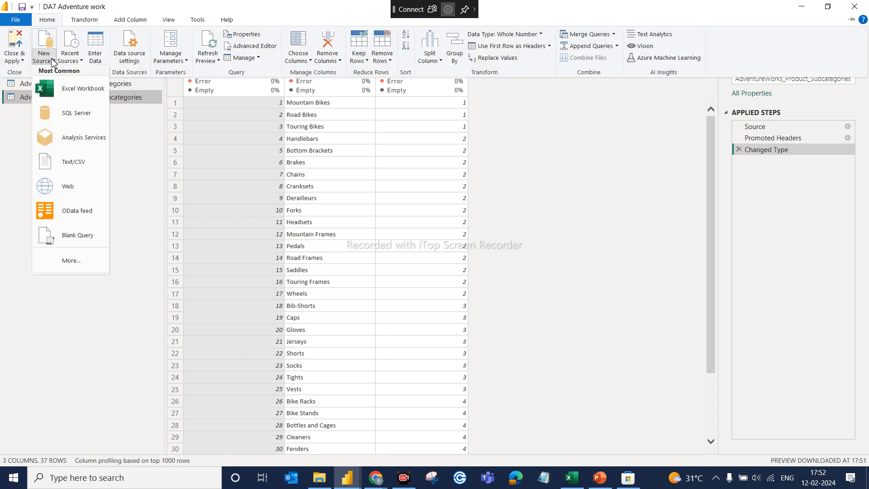
left_click(72, 163)
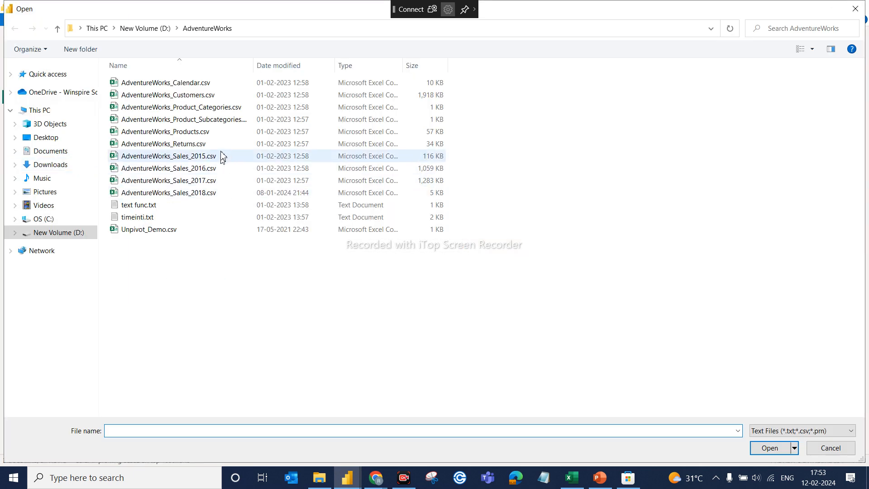
left_click(199, 132)
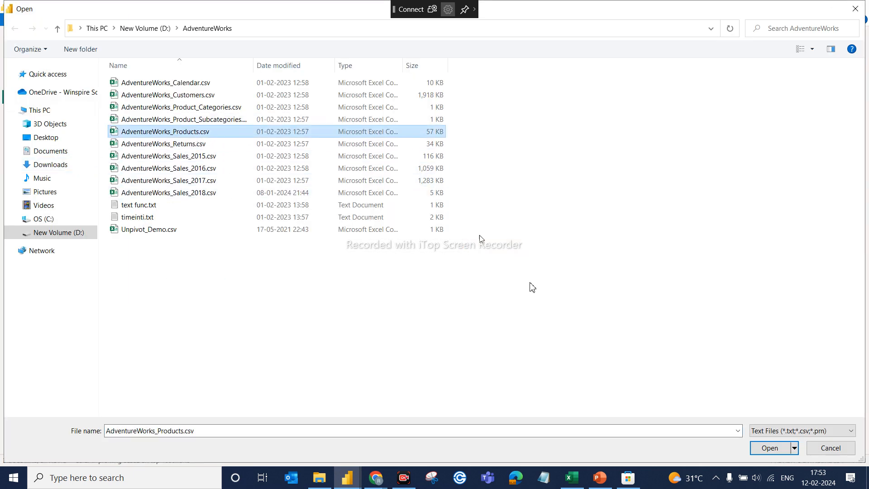
left_click(770, 448)
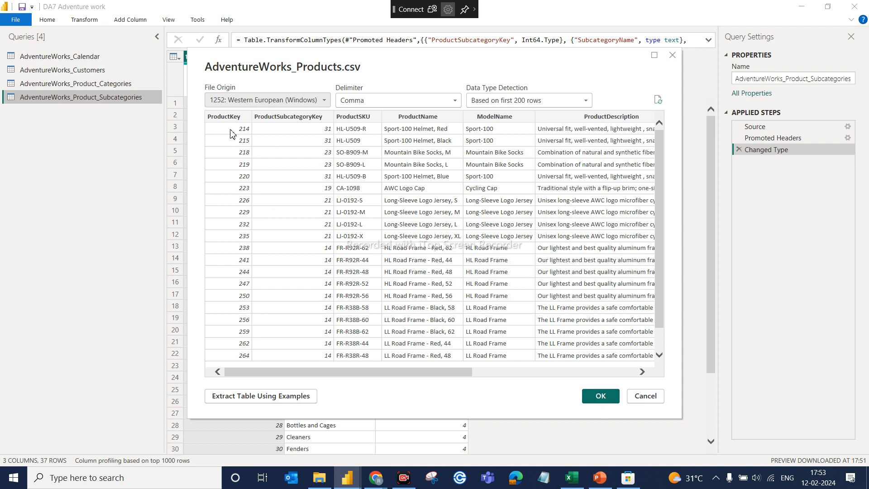
left_click(598, 396)
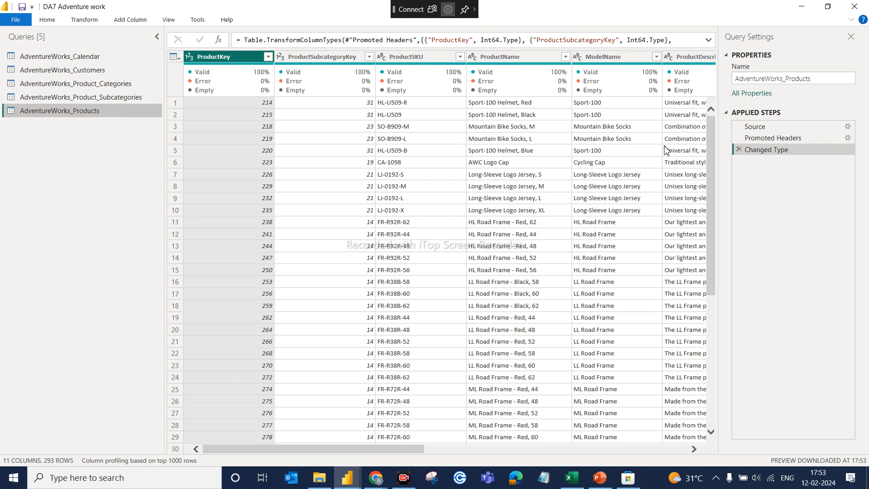
left_click(694, 449)
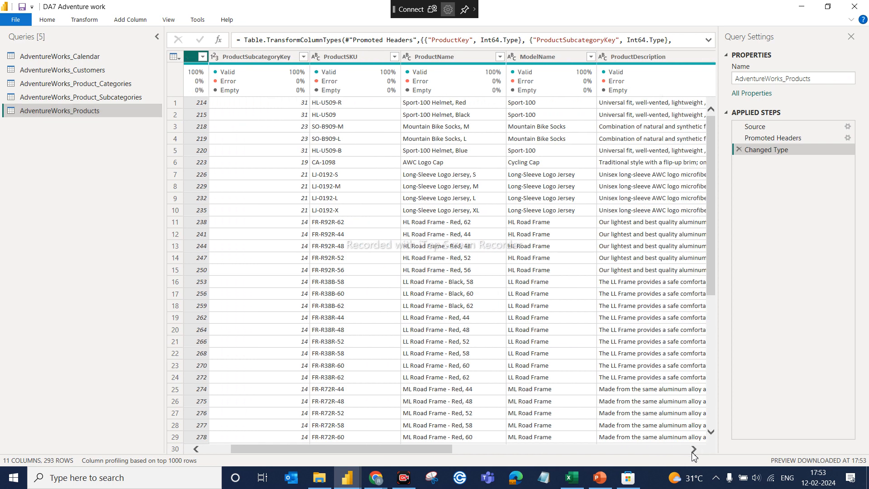
Step: Look through the remaining columns of the AdventureWorks_Products query and compare the values in ProductCost and ProductPrice
left_click(693, 452)
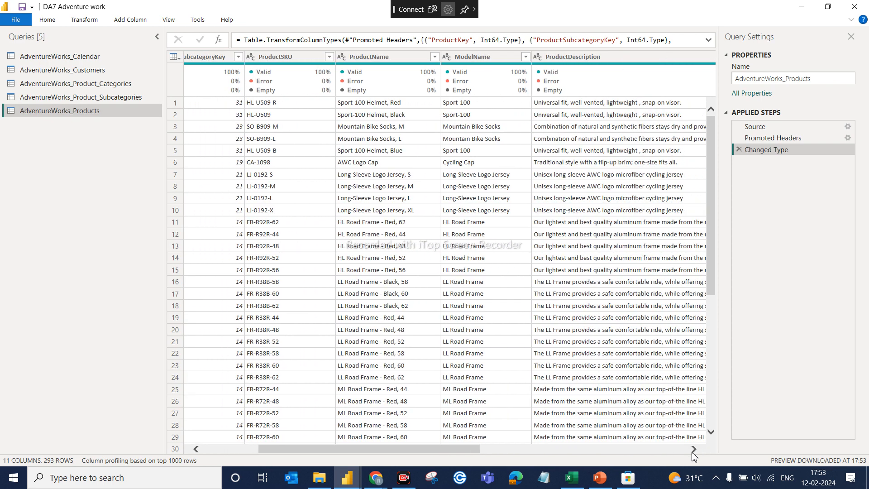
left_click(693, 449)
left_click(694, 449)
left_click(693, 449)
left_click(694, 449)
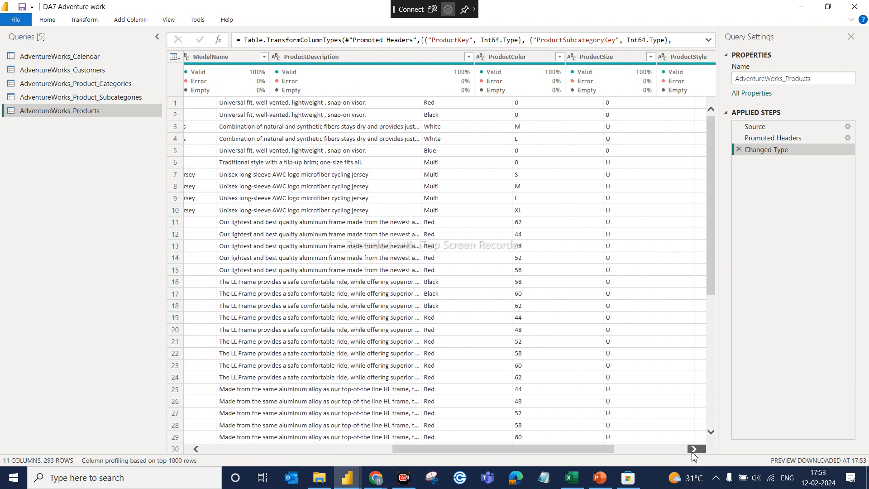
left_click(694, 449)
left_click(694, 449)
left_click(694, 449)
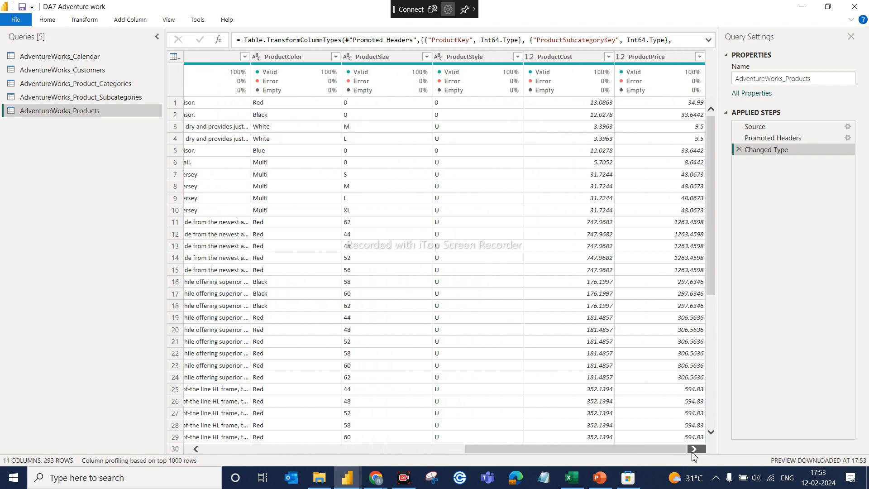
left_click(556, 57)
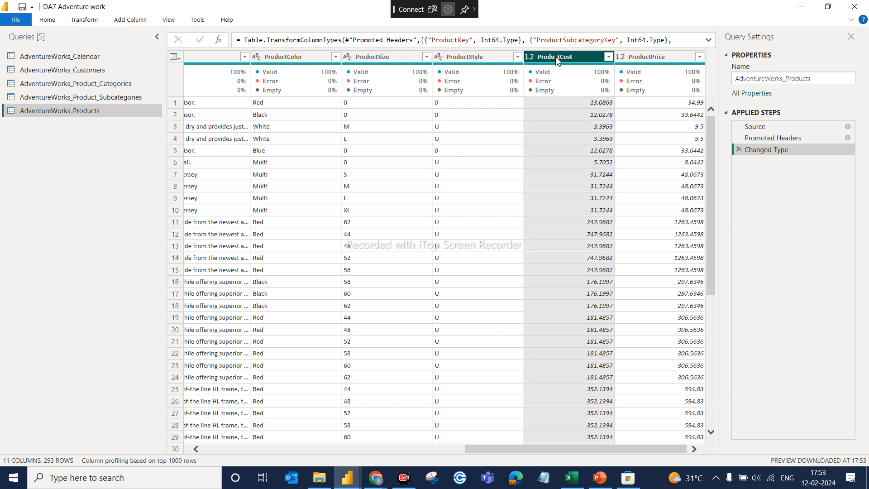
left_click(638, 59)
left_click(588, 58)
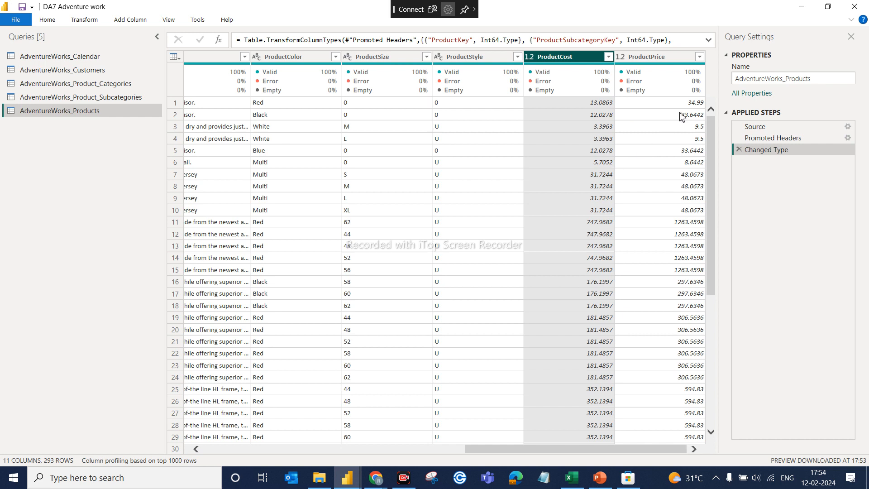
left_click(637, 56)
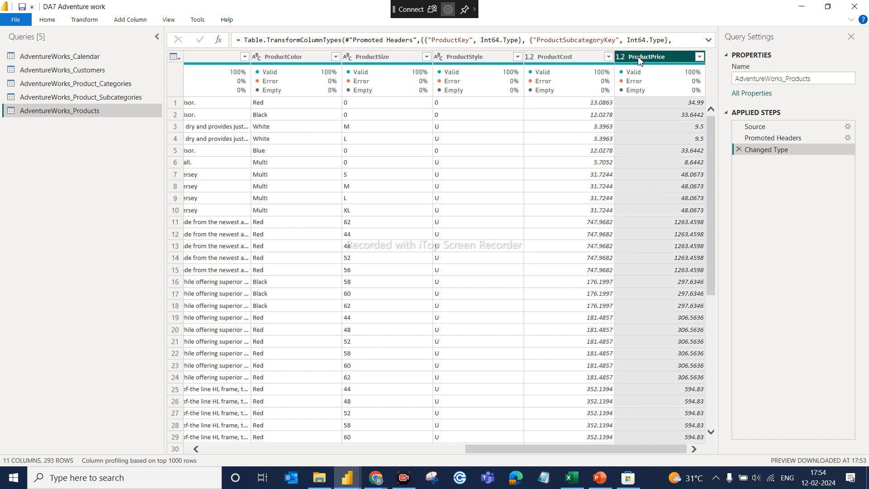
left_click(570, 61)
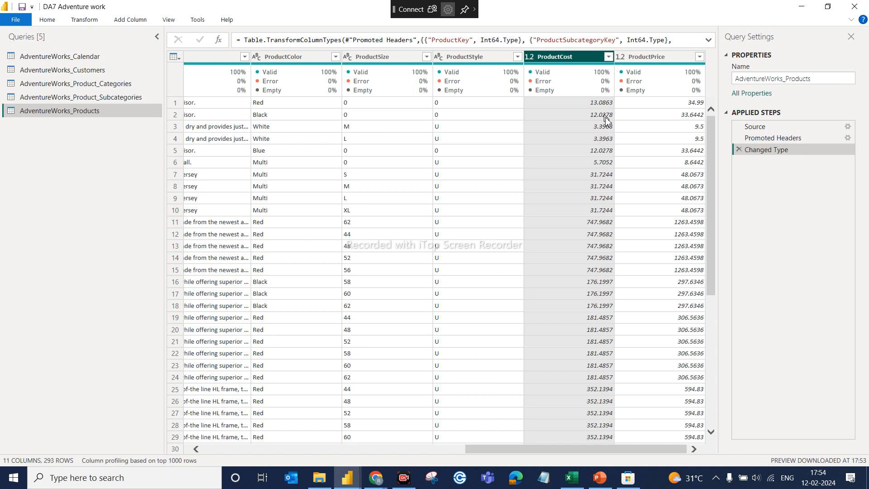
left_click(637, 57)
left_click(584, 58)
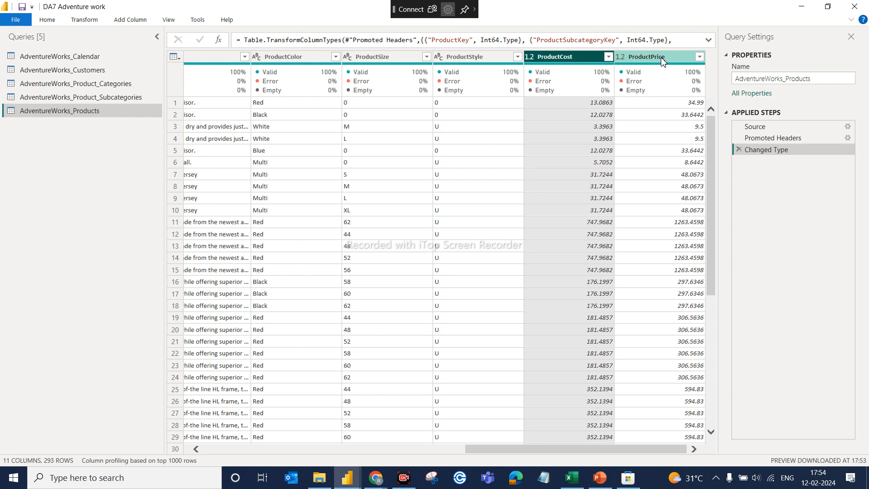
Step: Round the ProductCost and ProductPrice columns together to 2 decimal places
mouse_move(633, 79)
left_click(640, 58, "ctrl")
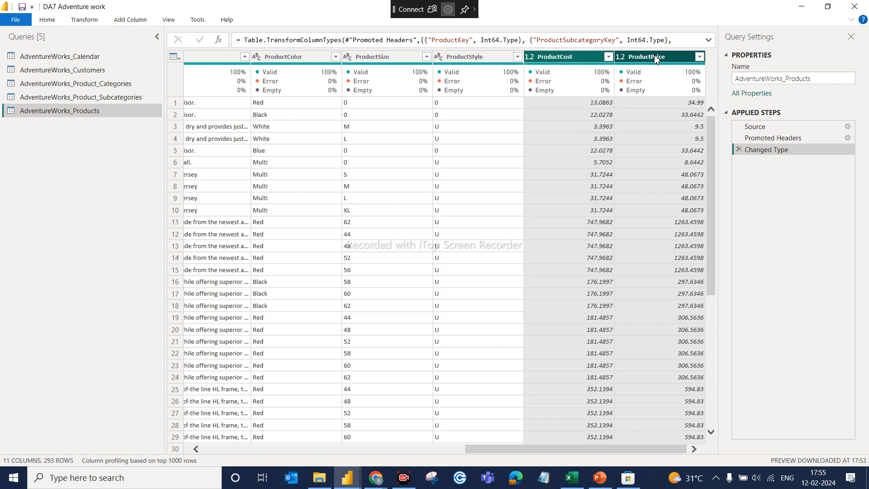
left_click(596, 59)
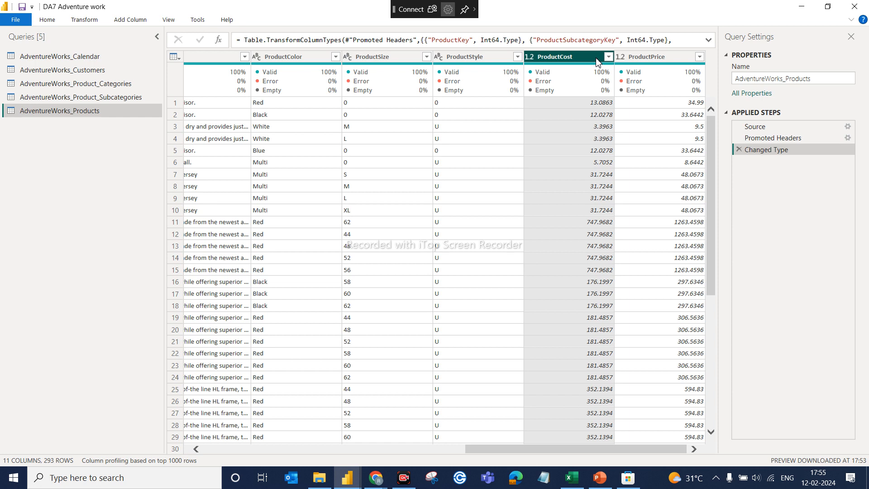
left_click(658, 63, "ctrl")
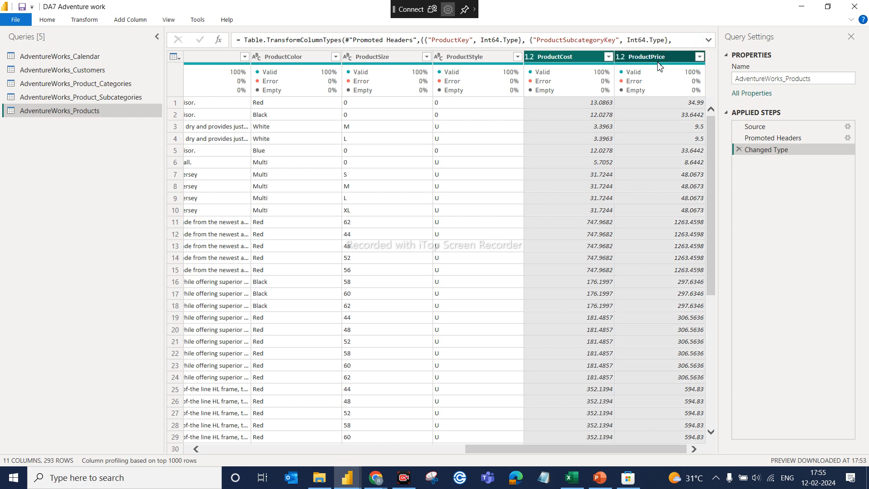
mouse_move(670, 74)
left_click(91, 23)
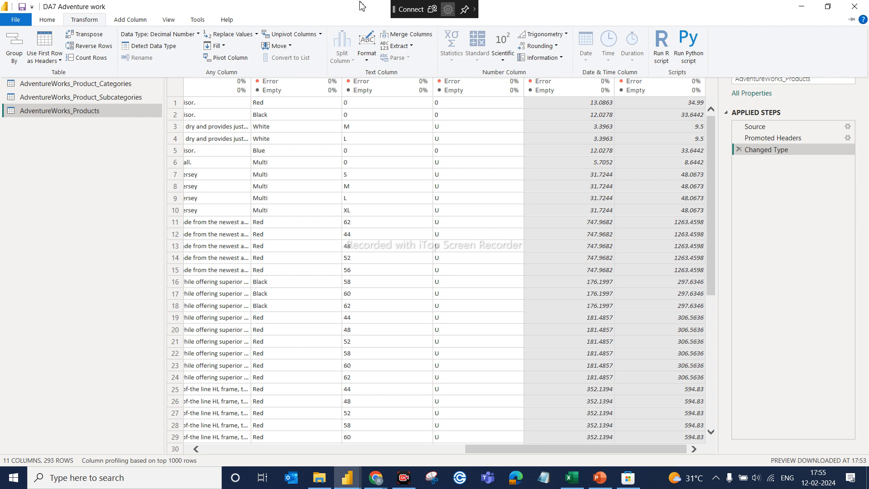
left_click(558, 47)
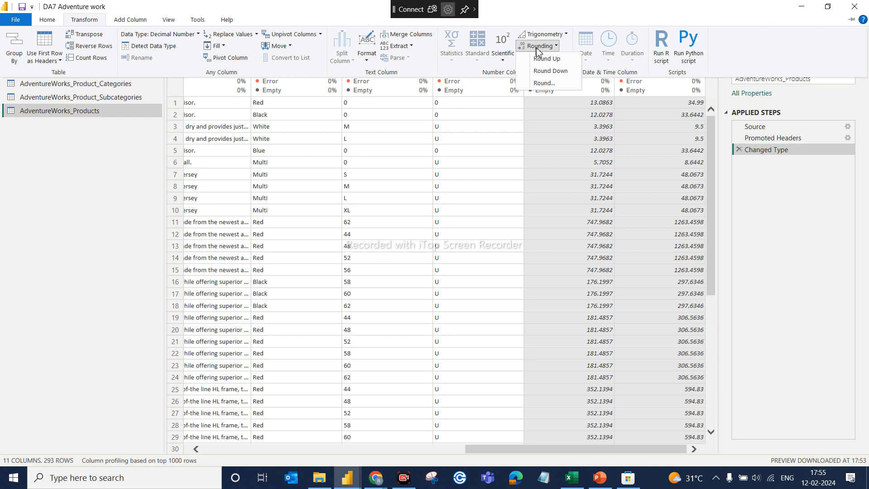
left_click(545, 83)
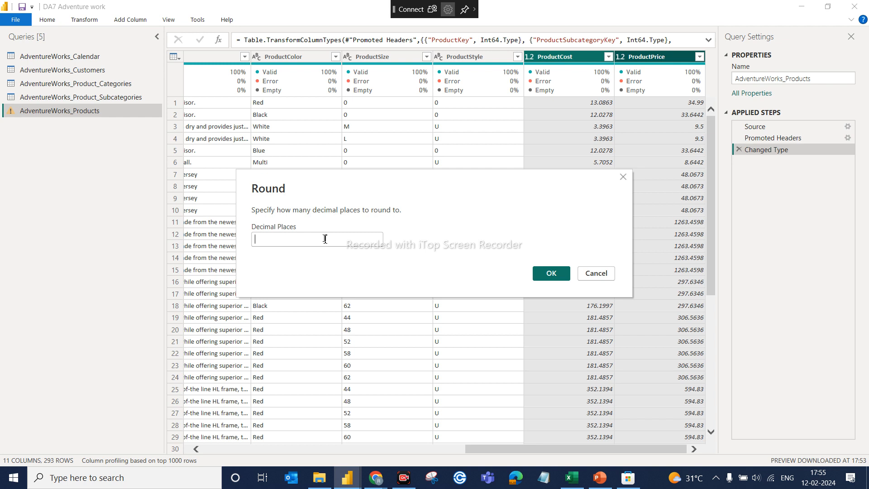
type("2")
left_click(546, 280)
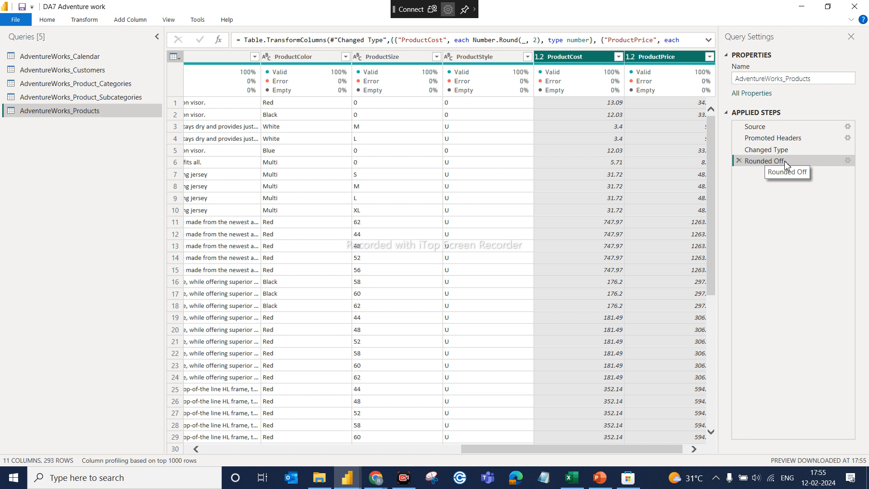
Step: Edit the settings of the Rounded Off step to round to 3 decimal places
left_click(848, 162)
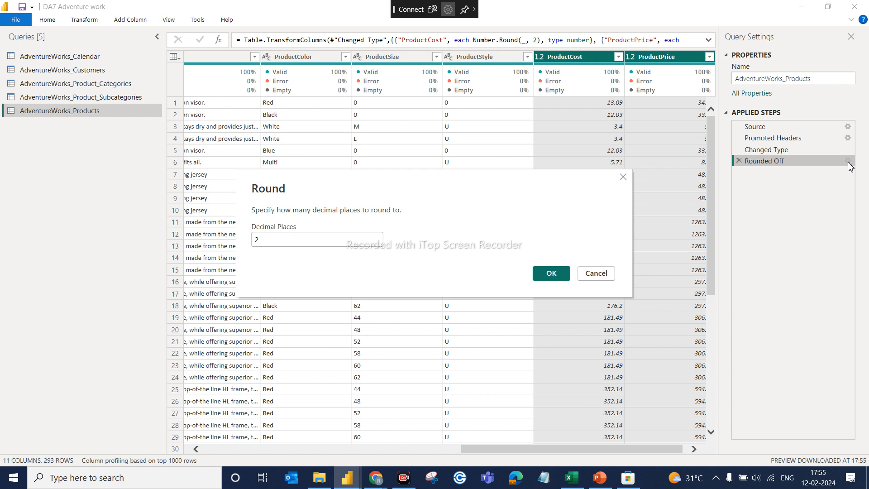
left_click(310, 241)
key("BackSpace")
type("3")
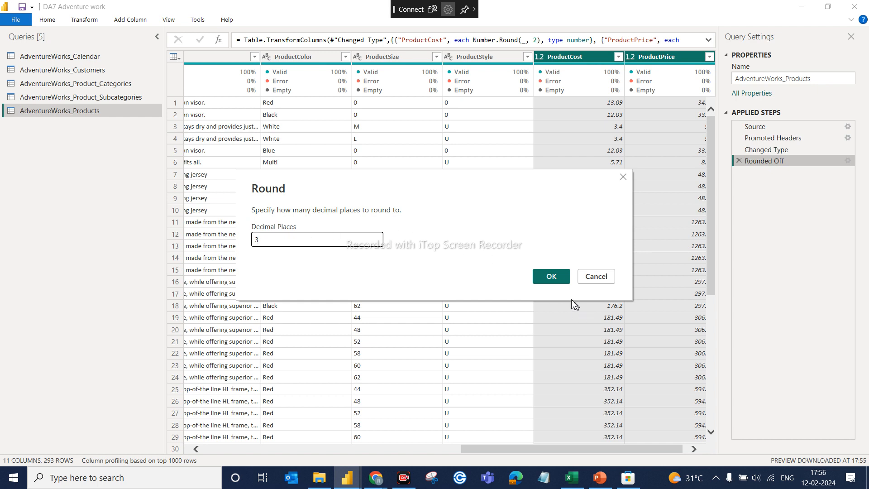
left_click(551, 276)
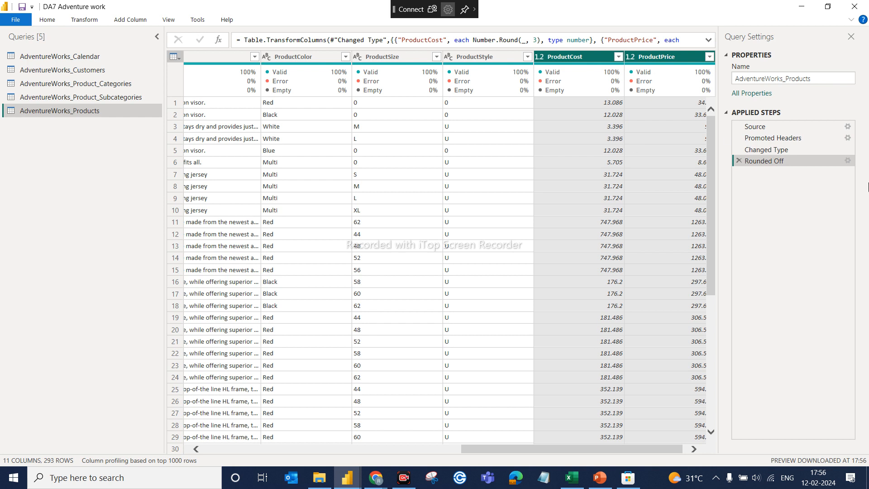
Step: Set the Rounded Off step back to 2 decimal places
left_click(848, 161)
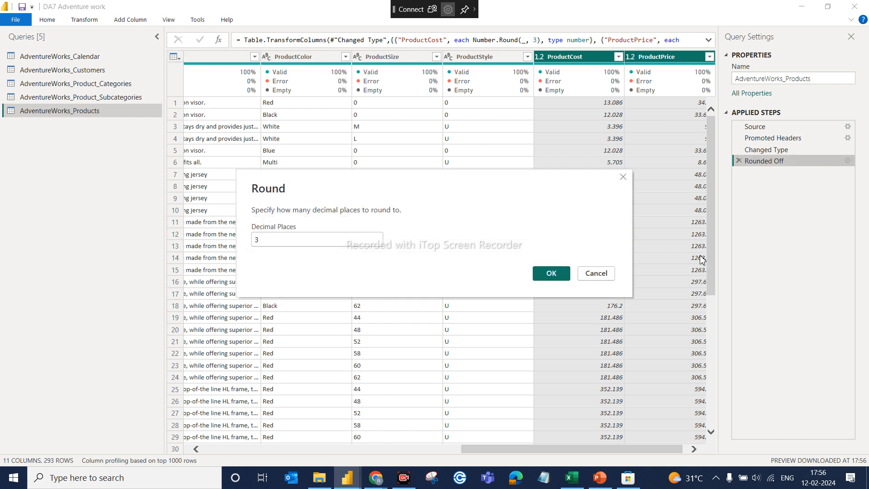
left_click(263, 239)
key("BackSpace")
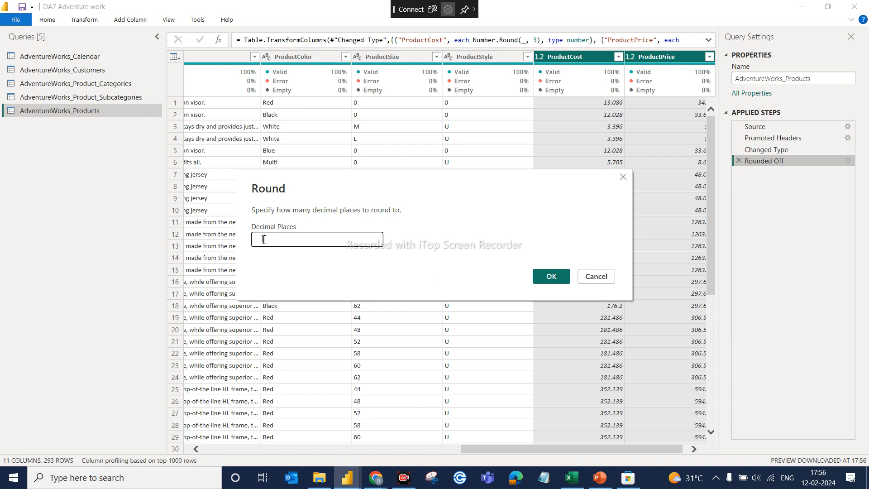
type("2")
left_click(551, 276)
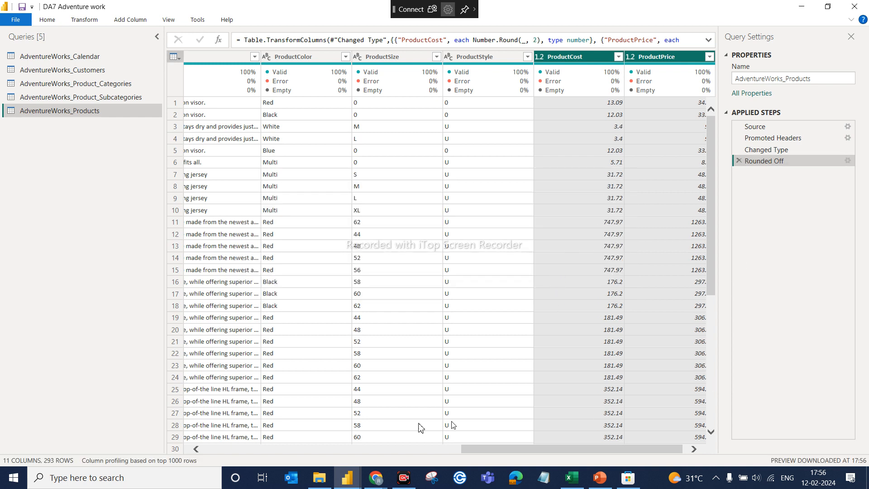
Step: Select the ProductSKU column and view the text Format options available for a new column
left_click(196, 449)
left_click(196, 450)
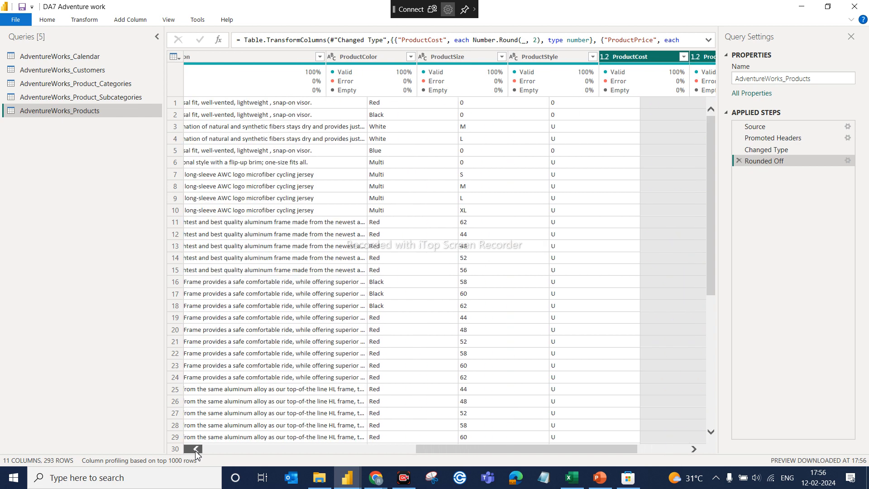
left_click(196, 449)
left_click(196, 449)
left_click(196, 449)
left_click(196, 449)
left_click(196, 450)
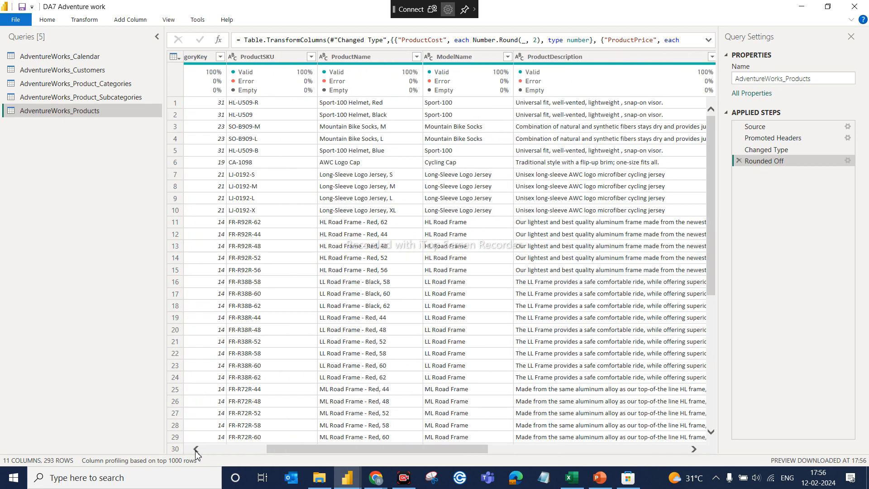
left_click(196, 450)
left_click(196, 450)
left_click(391, 62)
left_click(391, 62)
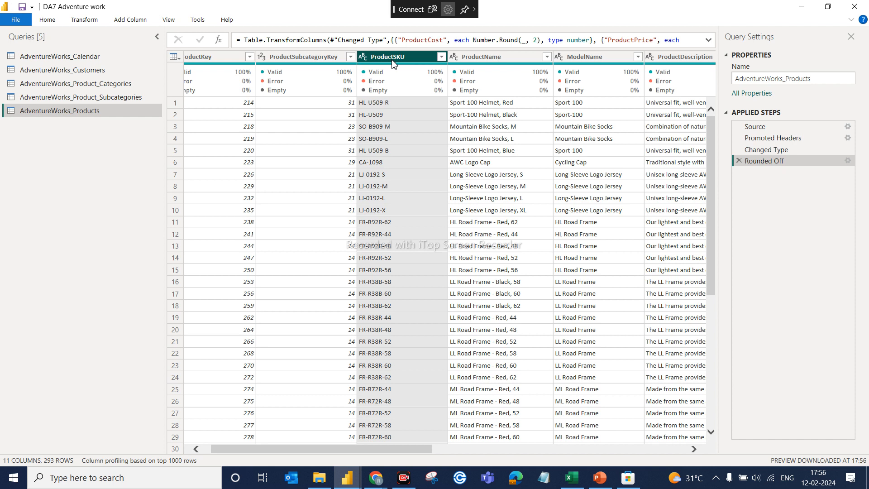
left_click(87, 21)
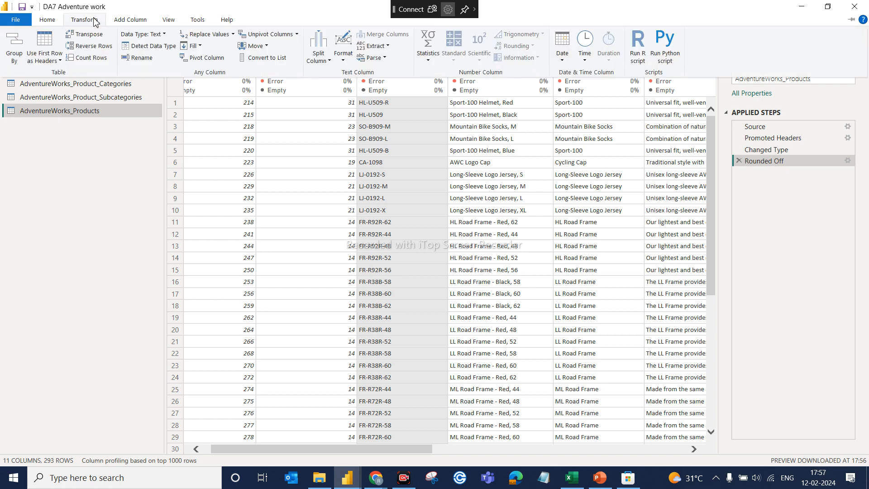
left_click(122, 21)
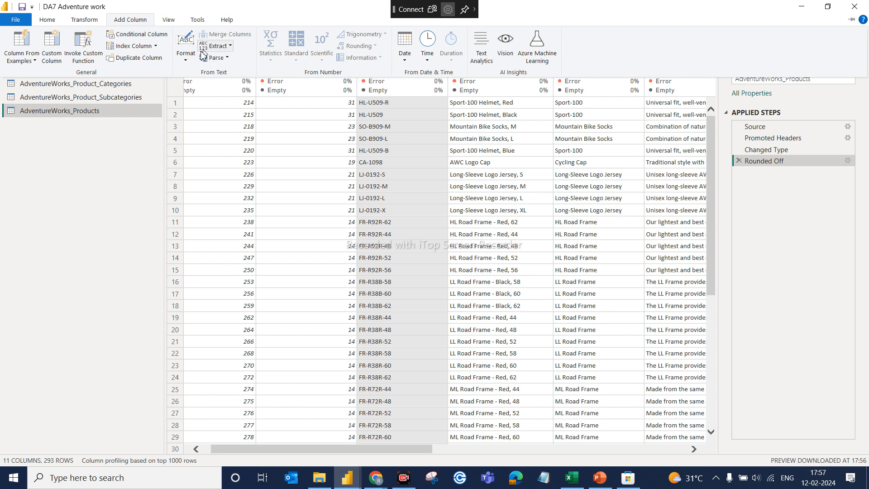
left_click(187, 61)
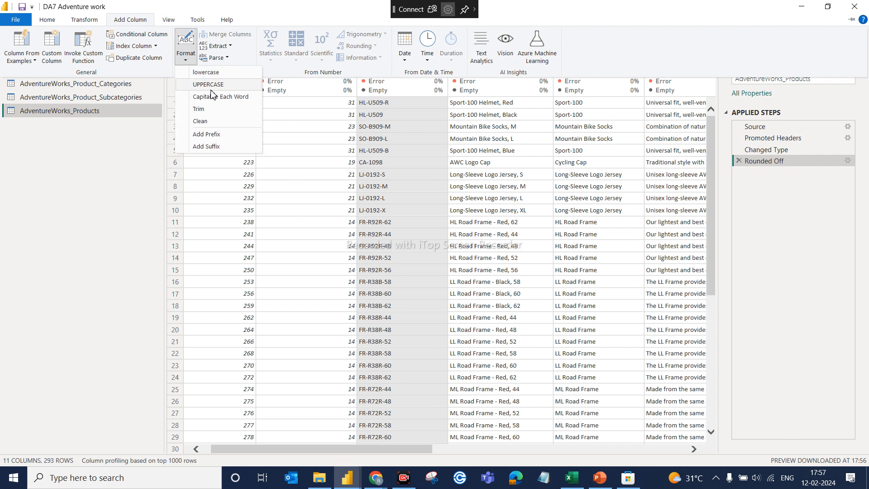
Step: Add a column extracting the text between delimiters from ProductSKU, with "-" as both start and end delimiter, and check its values
left_click(231, 47)
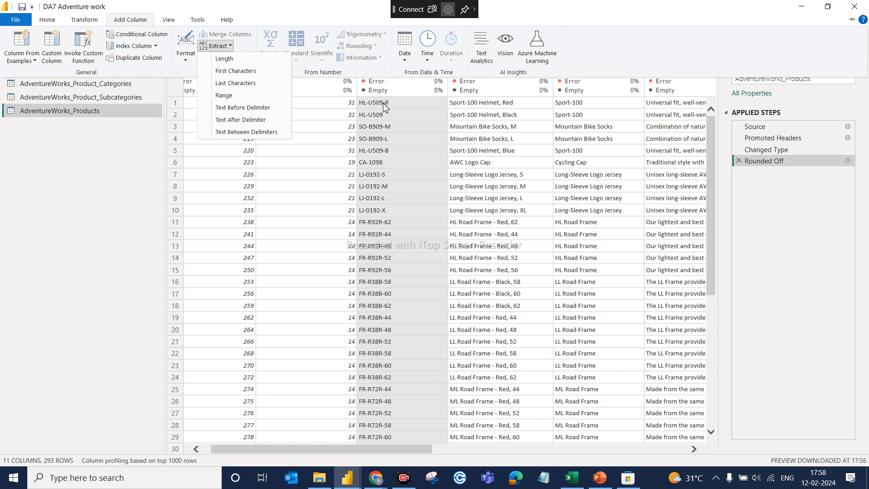
left_click(248, 132)
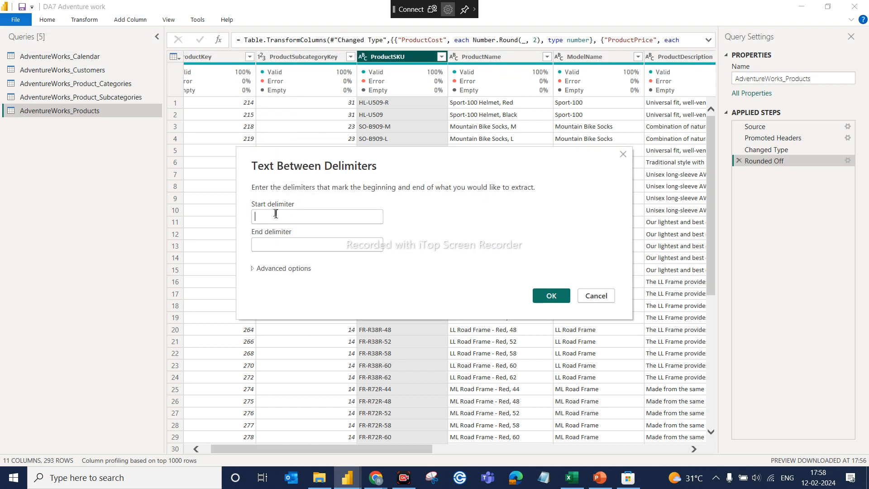
type("-")
left_click(274, 243)
type("-")
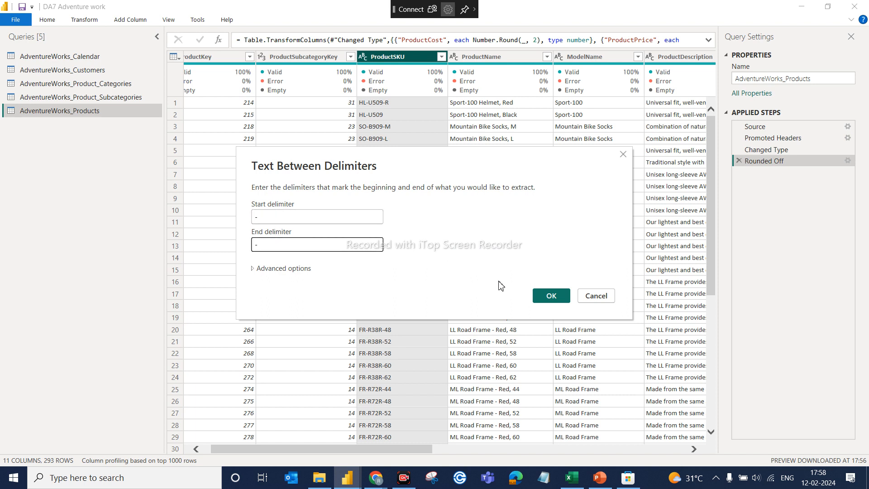
left_click(553, 296)
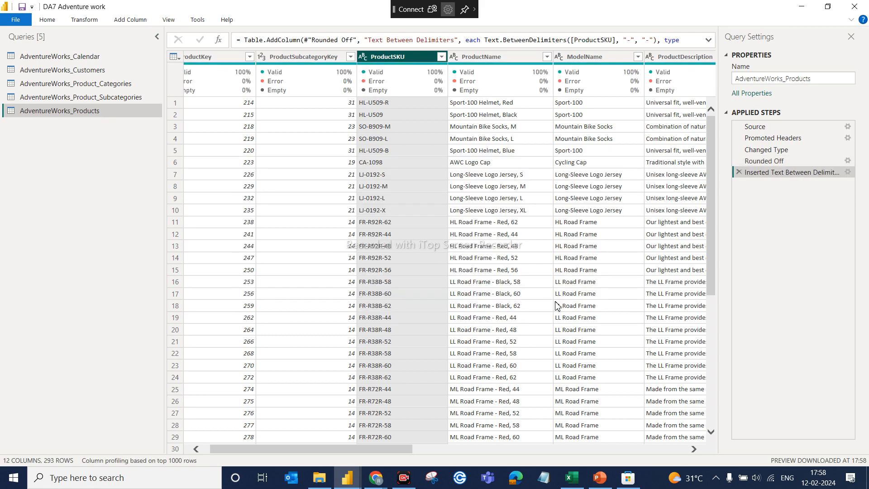
left_click_drag(361, 447, 704, 425)
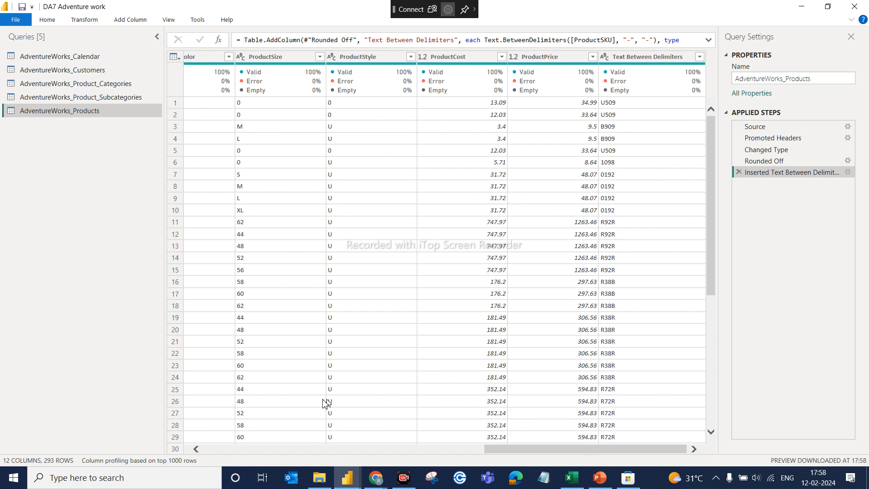
Step: Add a column extracting the text before the "-" delimiter from ProductSKU, skipping 1 delimiter from the start, and view its values
left_click_drag(525, 444, 62, 479)
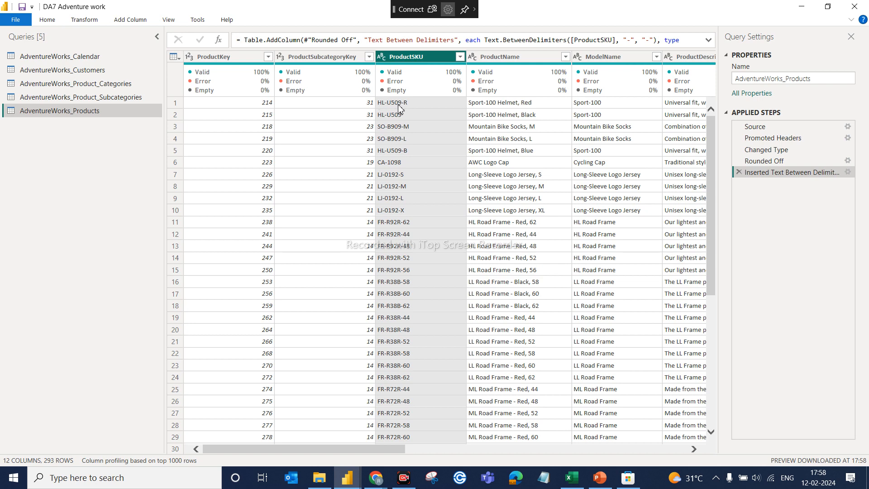
left_click(128, 22)
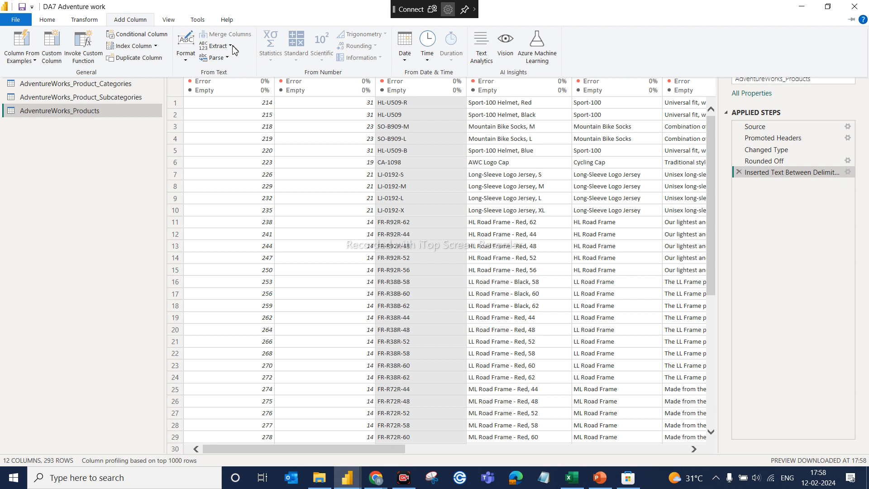
left_click(215, 45)
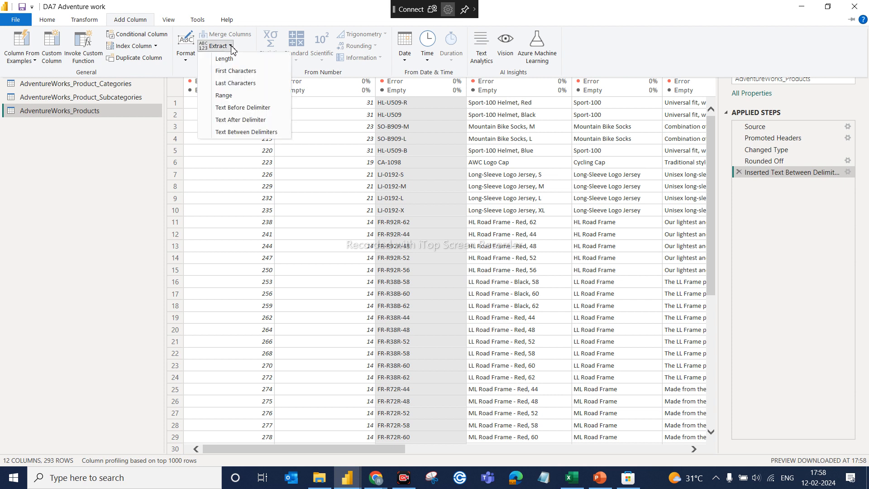
left_click(252, 112)
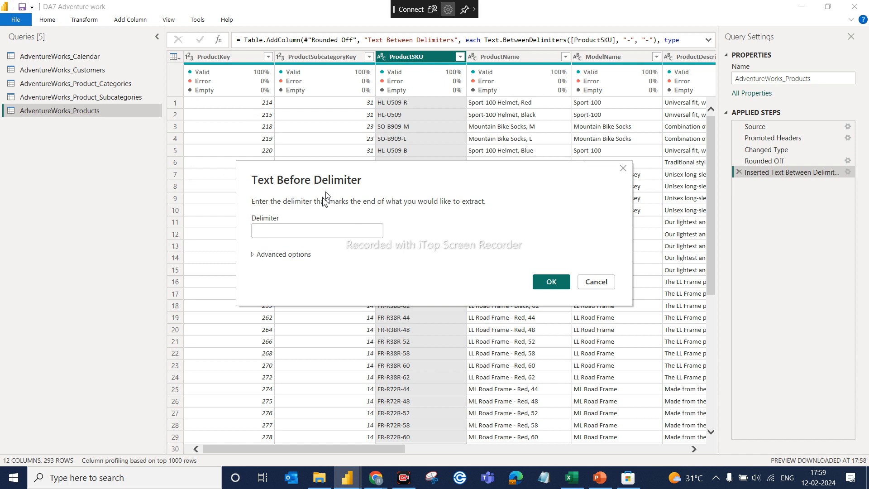
left_click(269, 255)
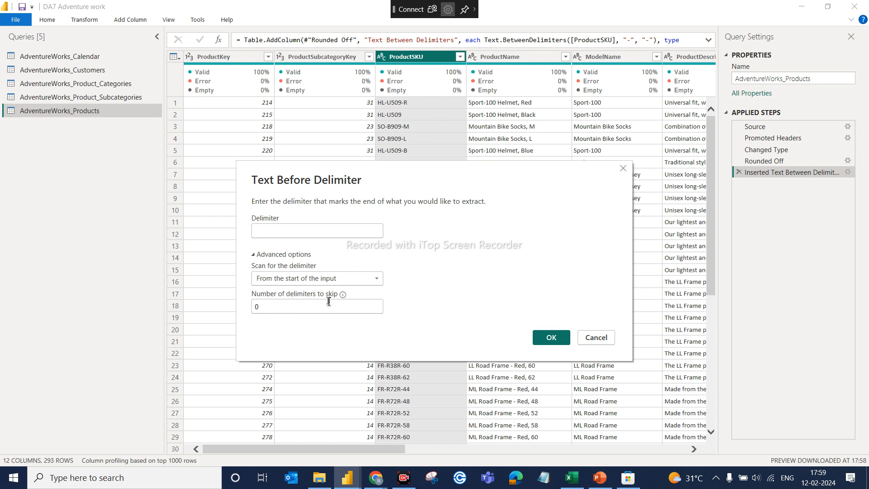
left_click(285, 231)
type("-")
left_click(272, 306)
key("BackSpace")
left_click(547, 339)
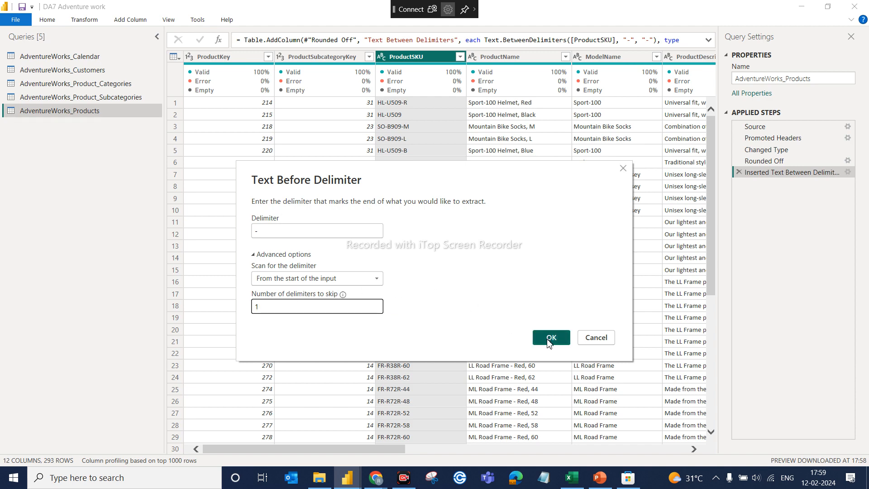
left_click(550, 338)
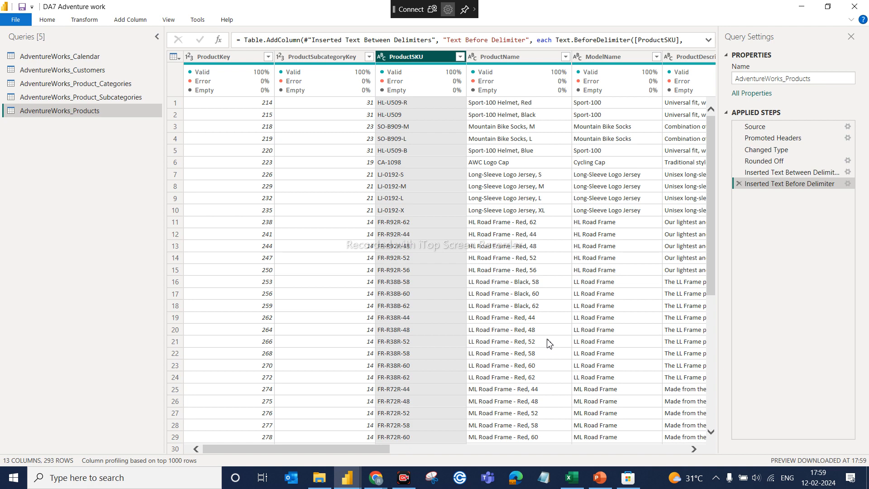
left_click(685, 450)
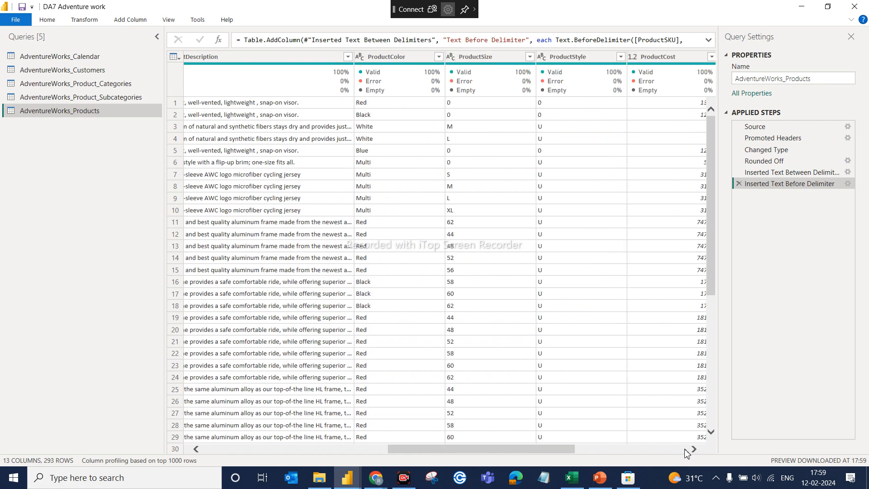
left_click_drag(553, 454, 708, 450)
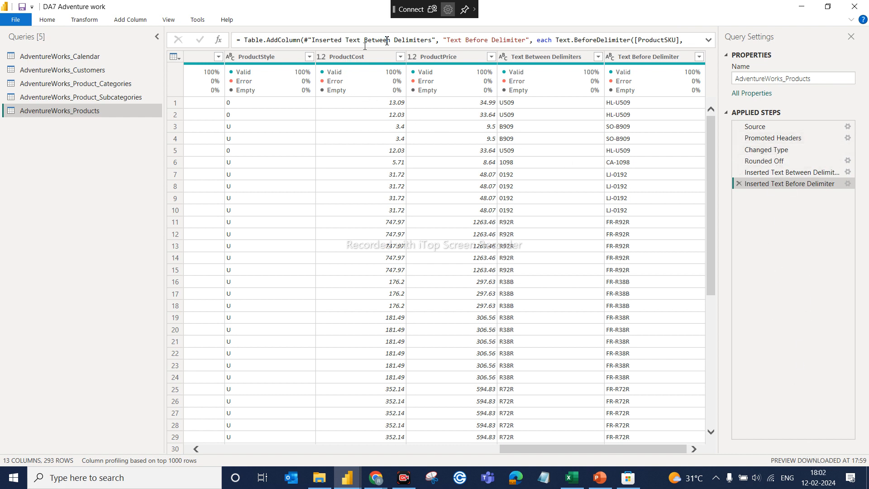
mouse_move(337, 78)
mouse_move(677, 85)
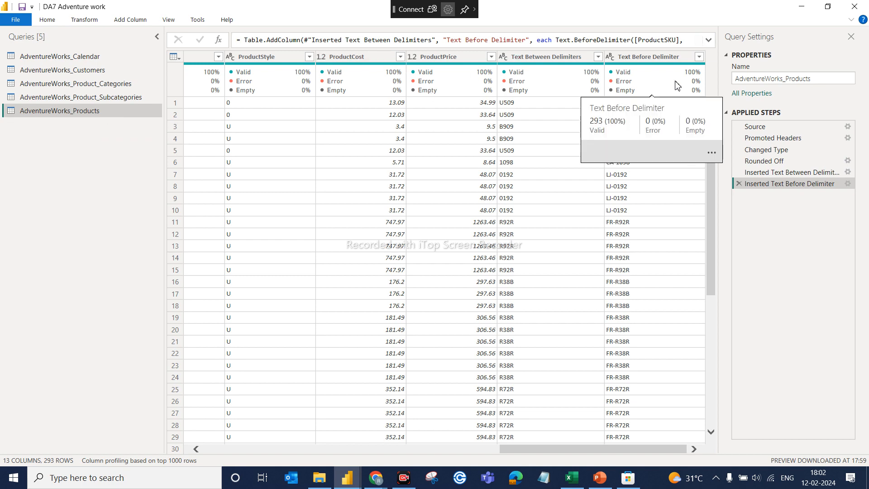
Step: Review the products table at the Changed Type step, then return to the Inserted Text Before Delimiter step
left_click(765, 138)
left_click(763, 152)
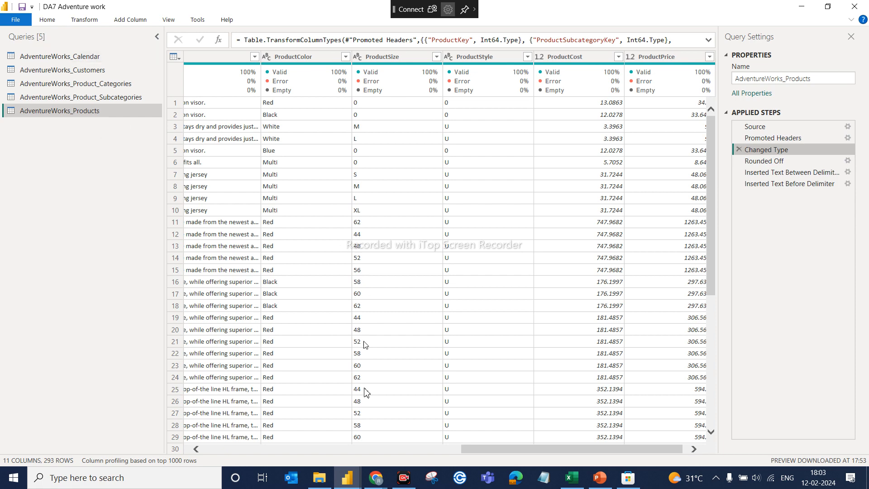
left_click(204, 448)
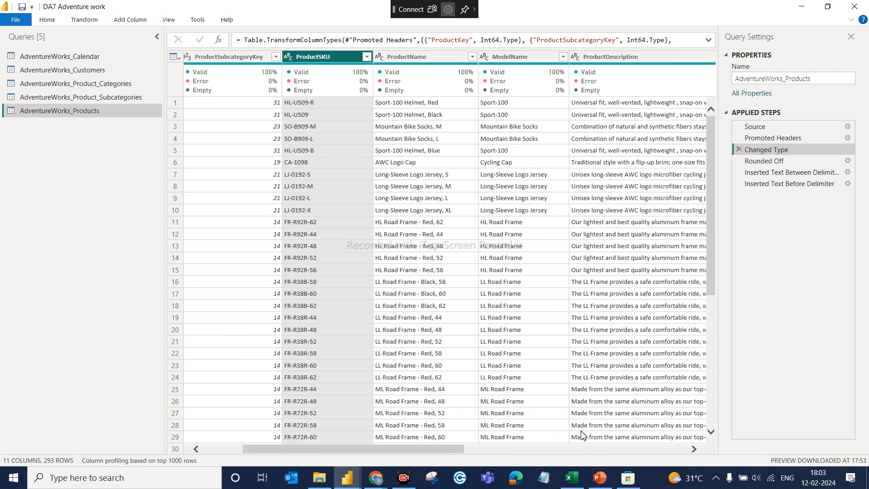
left_click(693, 448)
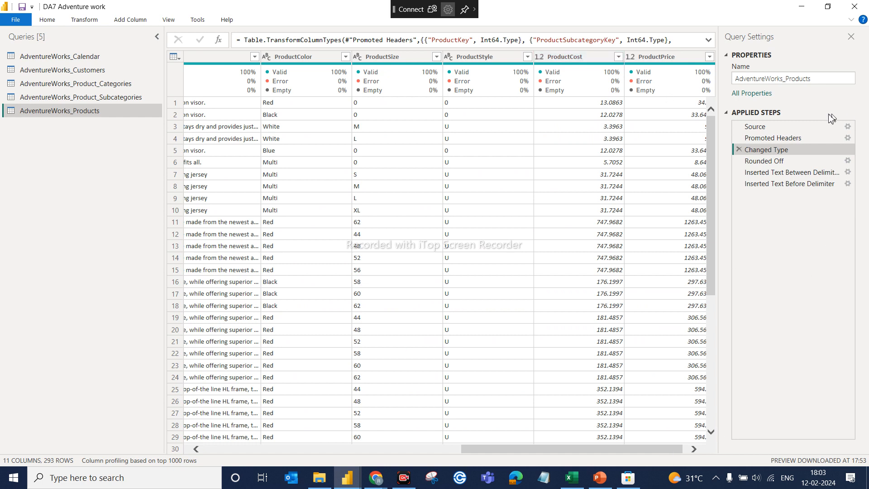
left_click(791, 183)
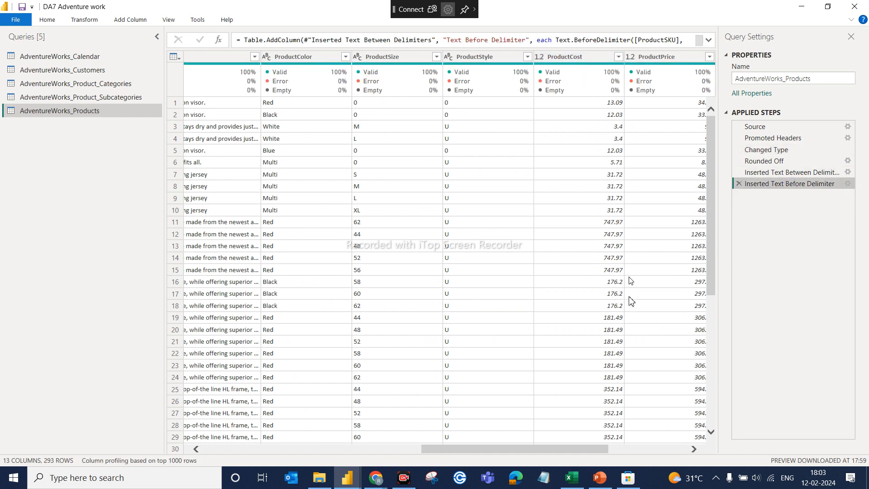
left_click_drag(574, 450, 737, 420)
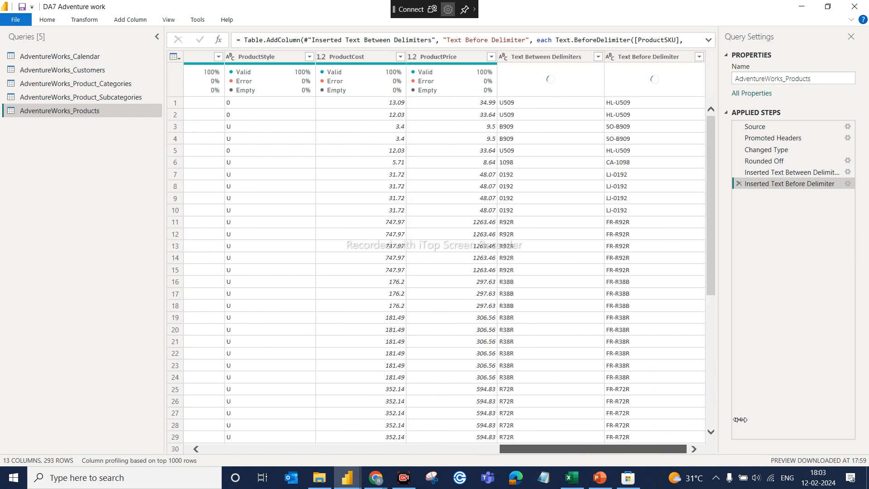
Step: Rename the Text Before Delimiter column to "SKU Type"
left_click(573, 58)
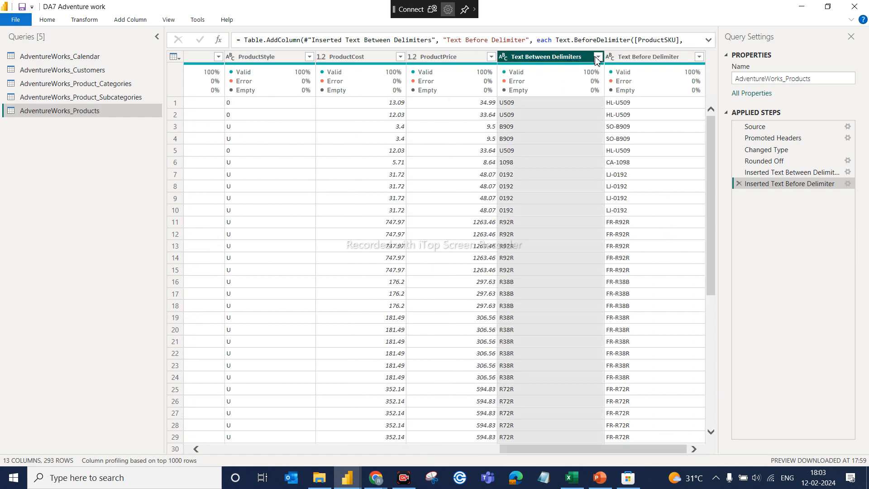
double_click(624, 58)
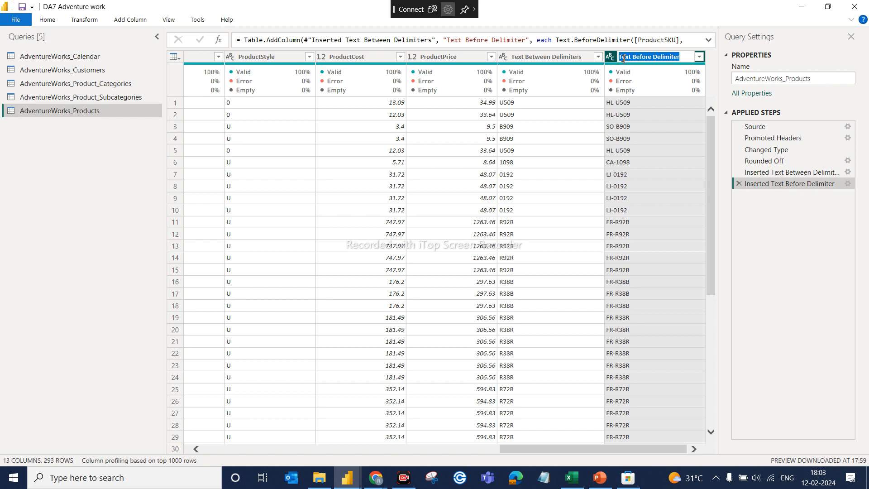
key("BackSpace")
type("SKU Type")
key("Return")
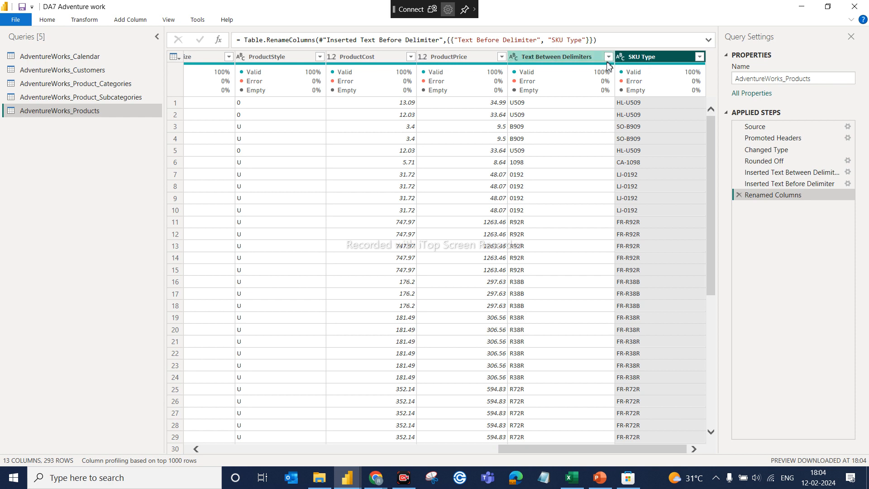
Step: Delete the Inserted Text Between Delimiters step from the products query and return to the Renamed Columns step
left_click(595, 62)
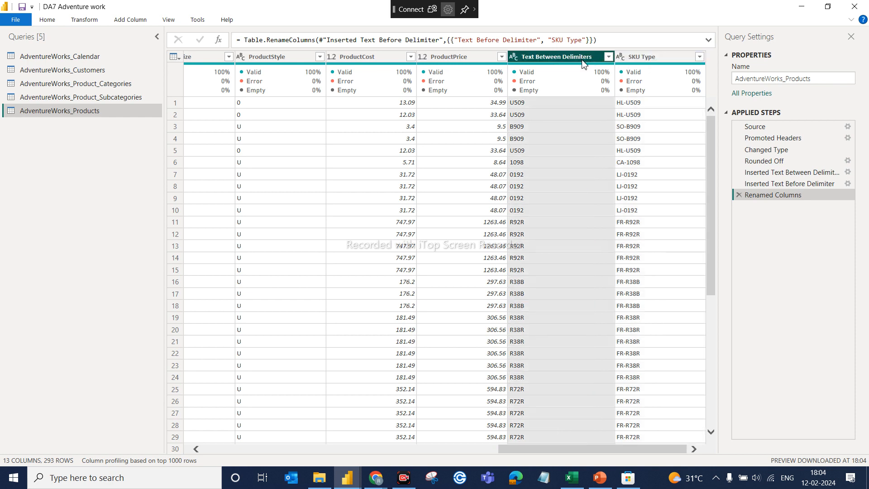
left_click(757, 182)
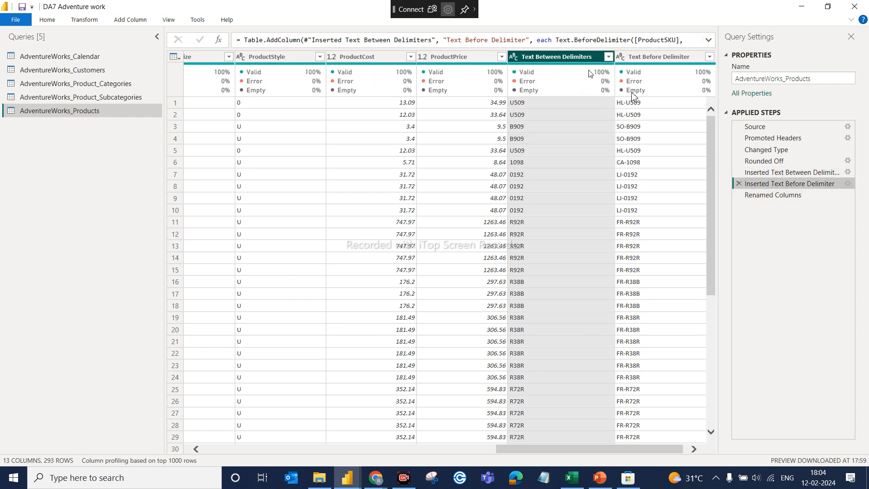
left_click(771, 173)
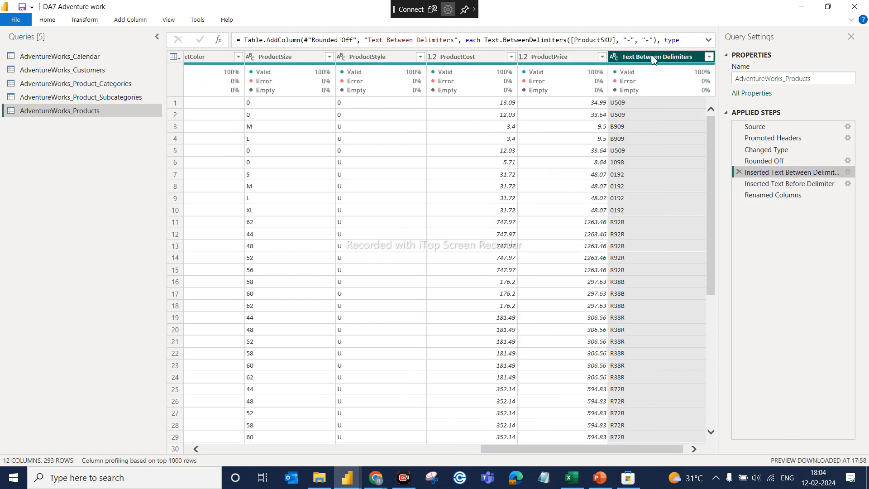
left_click(739, 173)
left_click(536, 263)
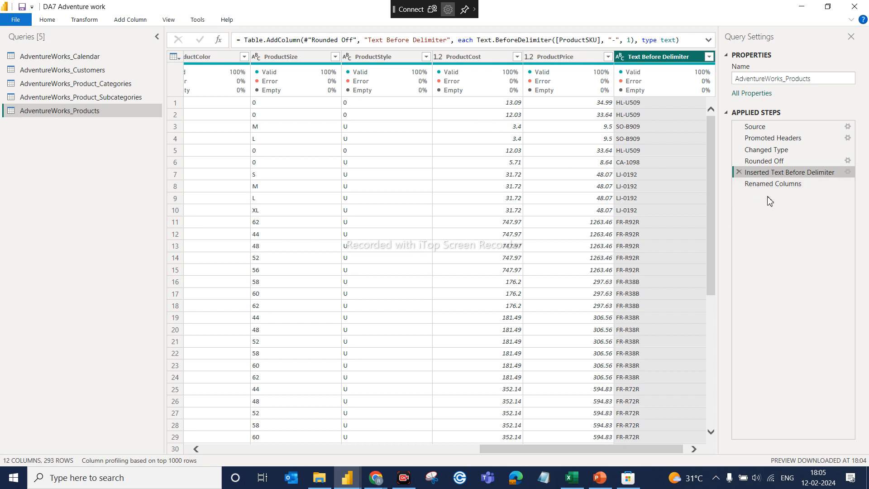
left_click(779, 184)
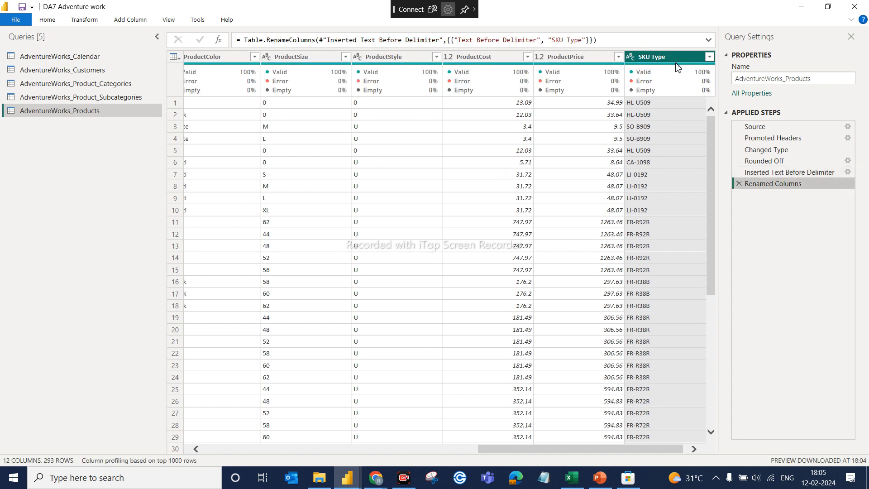
Step: Start a custom column in the products query and name it "Discounted Price"
left_click_drag(509, 448, 473, 448)
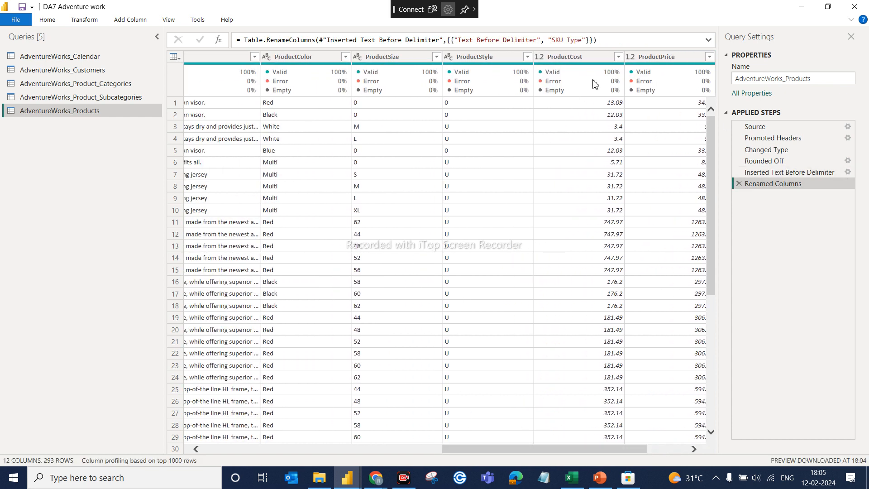
left_click(653, 56)
left_click(653, 55)
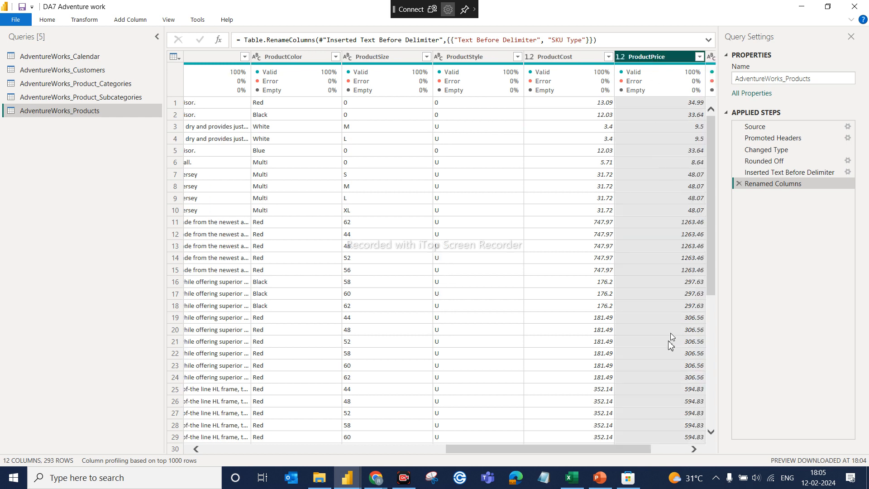
left_click_drag(619, 448, 629, 448)
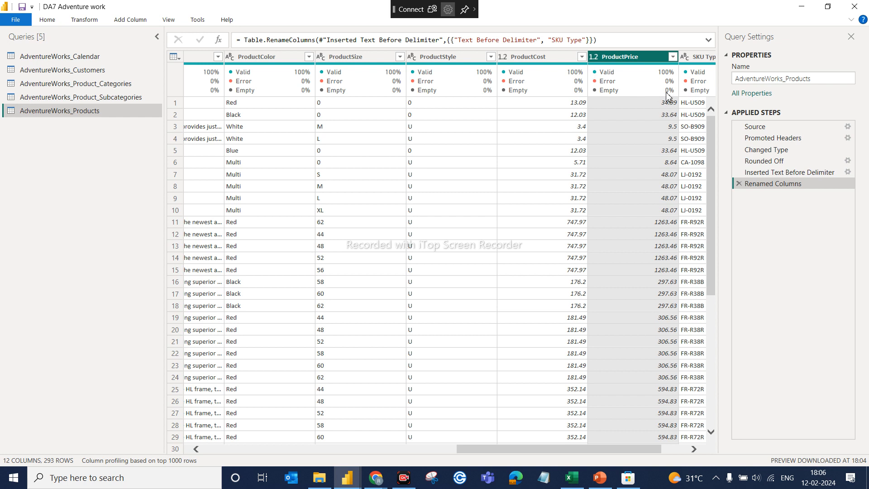
mouse_move(659, 80)
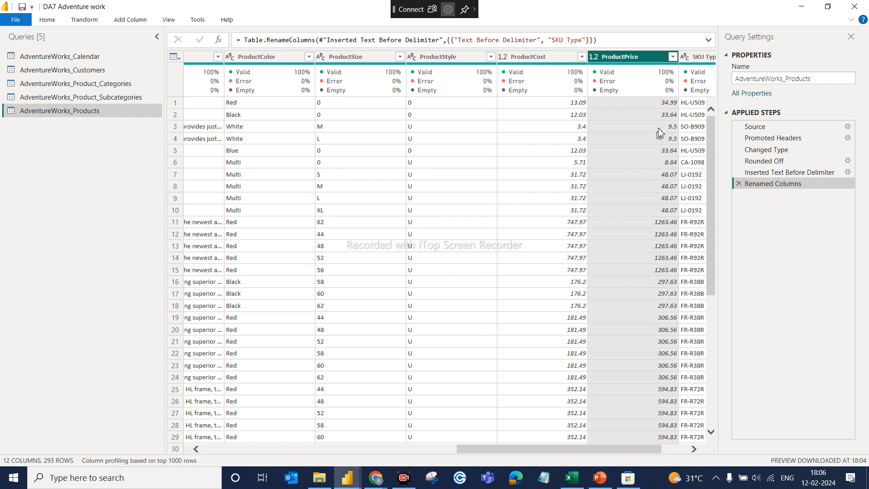
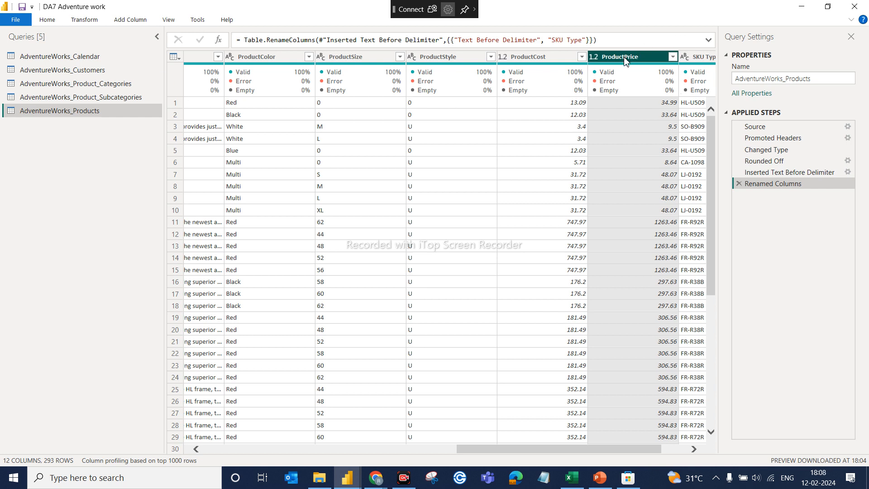
left_click(130, 20)
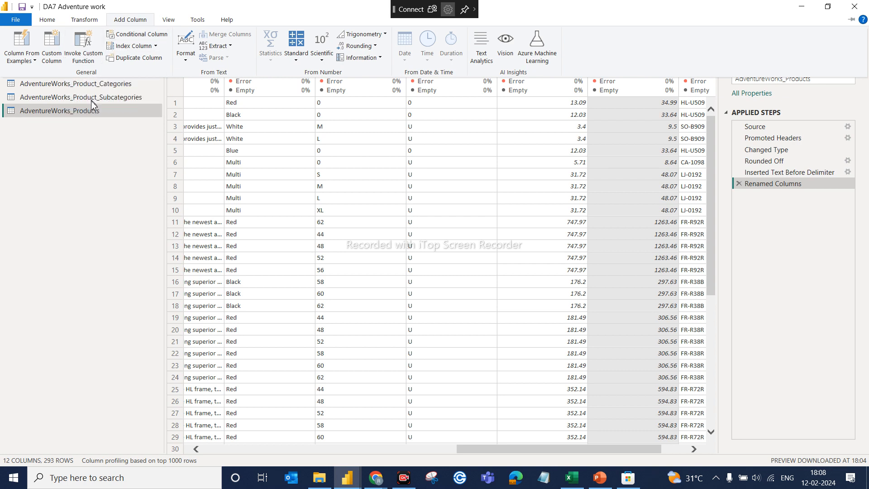
left_click(57, 49)
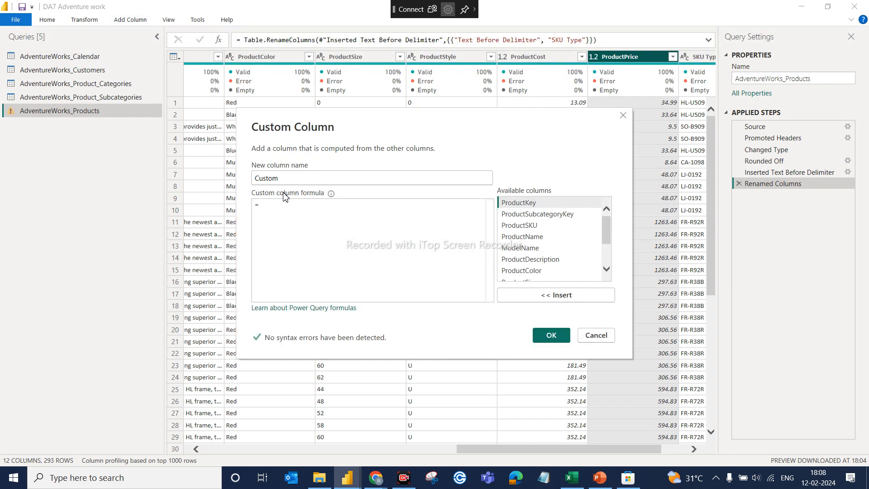
double_click(286, 179)
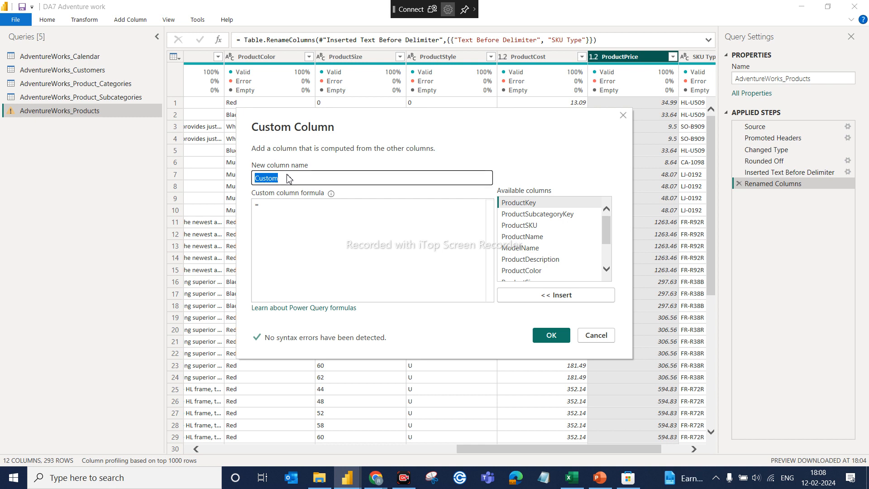
type("Discounted")
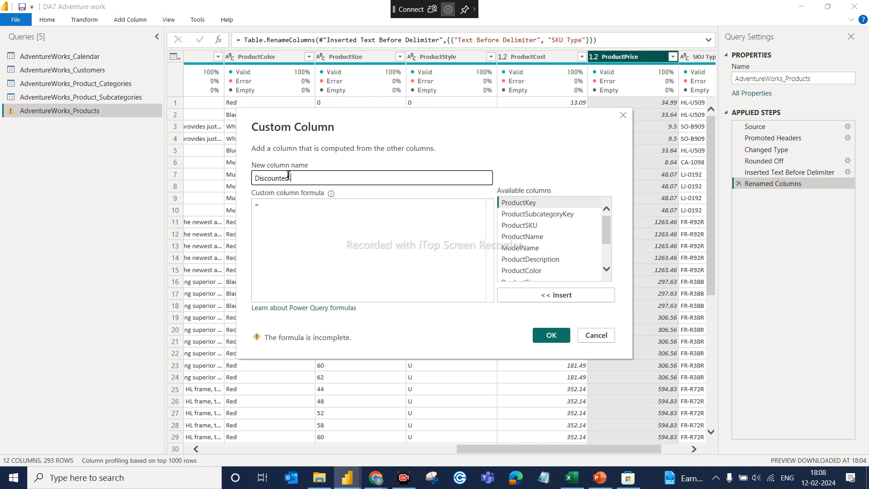
type(" Price")
Step: Set the Discounted Price formula to [ProductPrice]*0.85 and add the custom column to the products query
left_click_drag(609, 227, 614, 264)
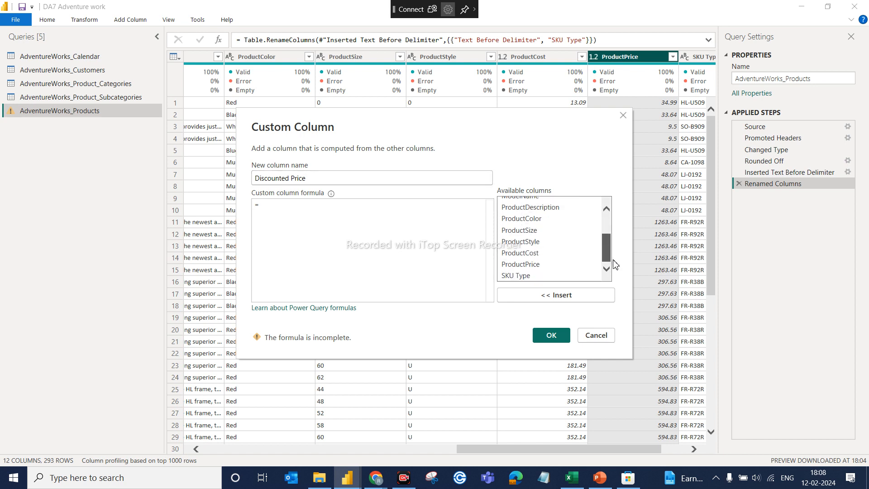
left_click(534, 265)
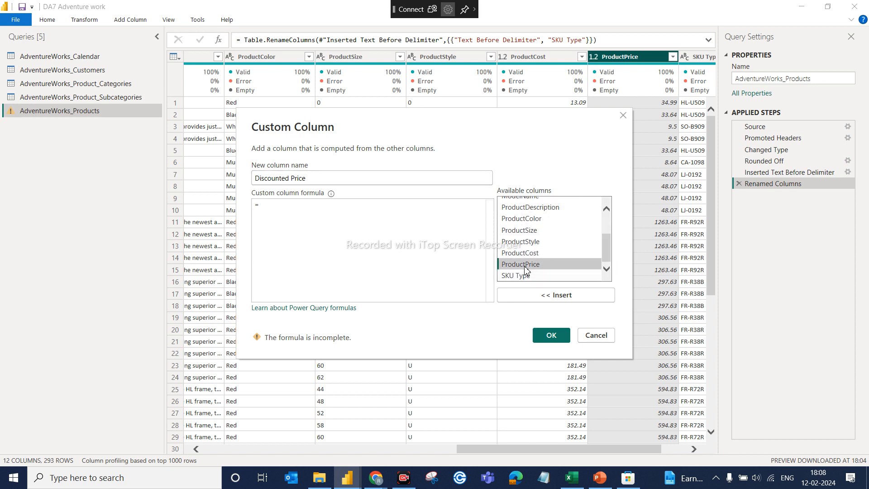
left_click(549, 296)
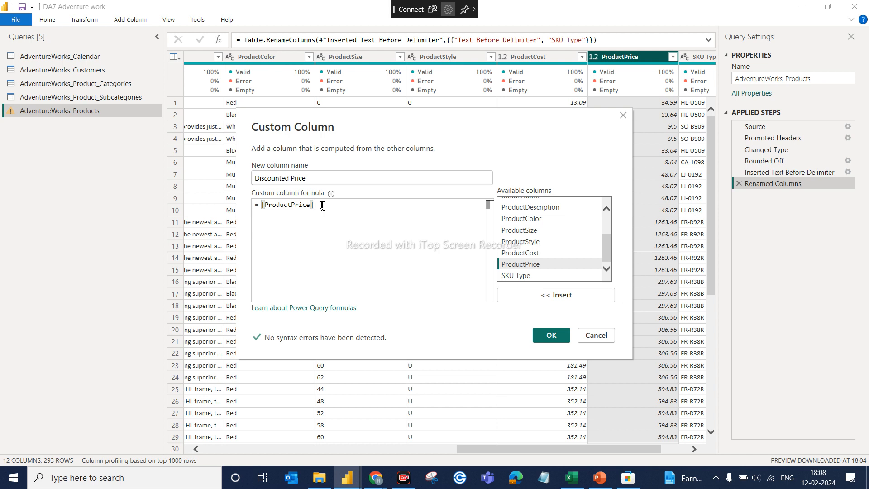
type("*")
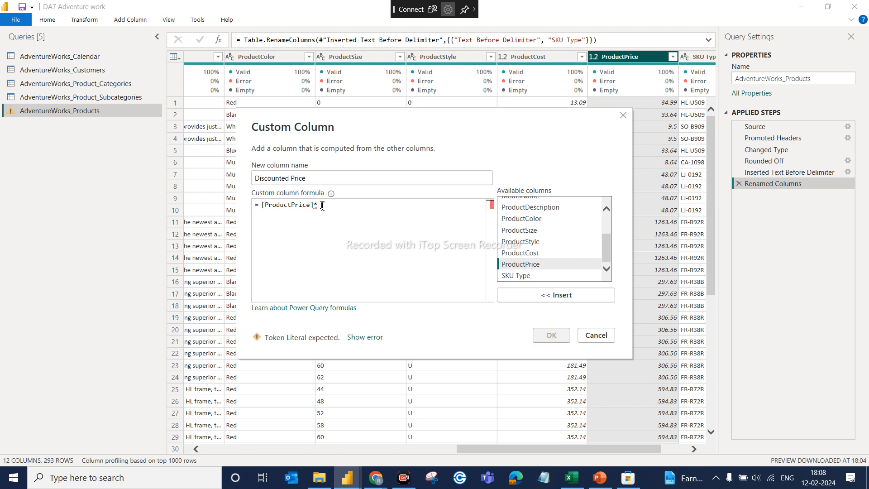
type("0.85")
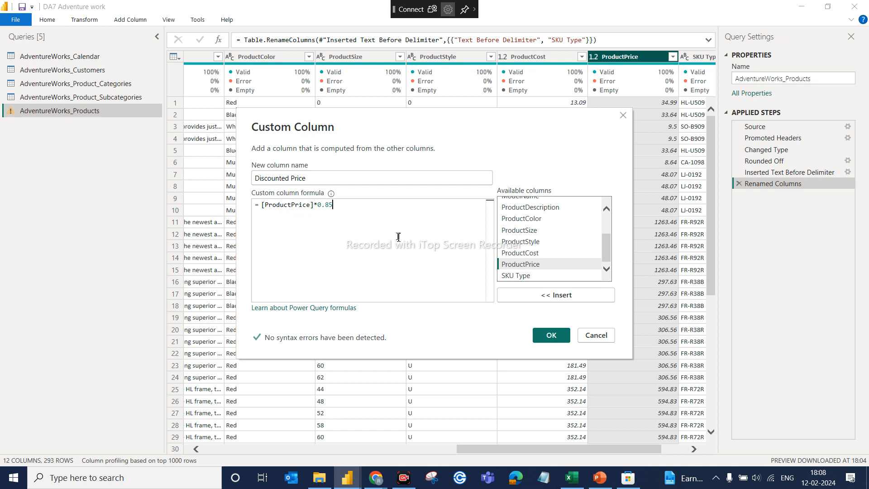
left_click(561, 341)
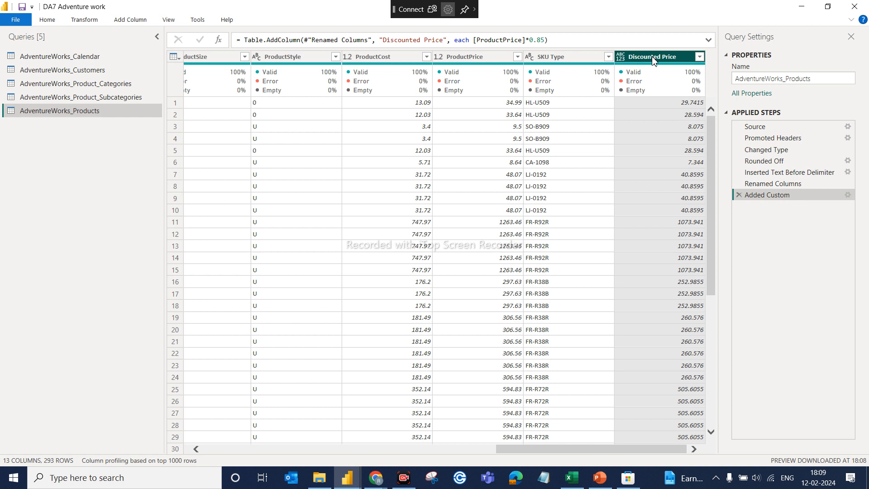
Step: Round the Discounted Price column to 2 decimal places
left_click(75, 20)
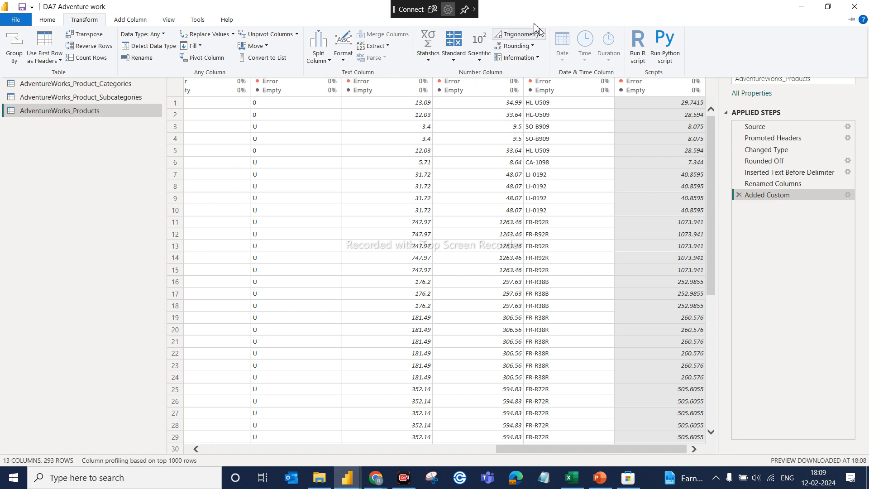
left_click(533, 46)
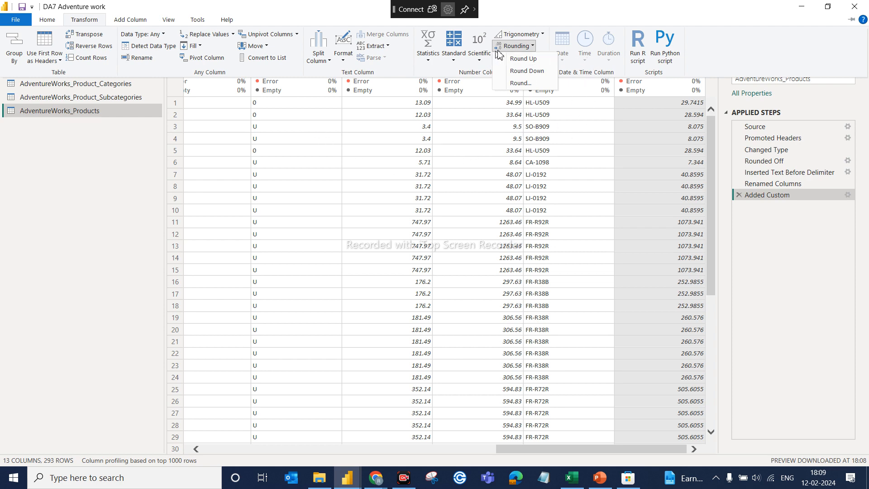
left_click(521, 83)
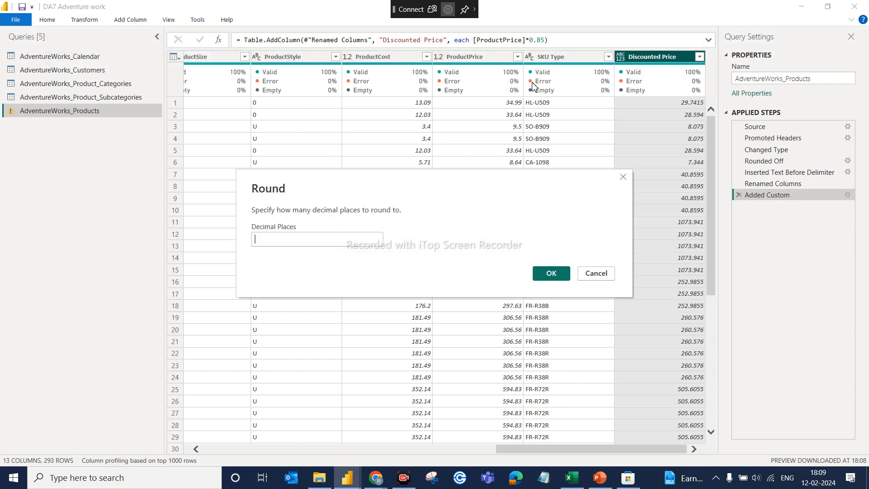
left_click(305, 244)
type("2")
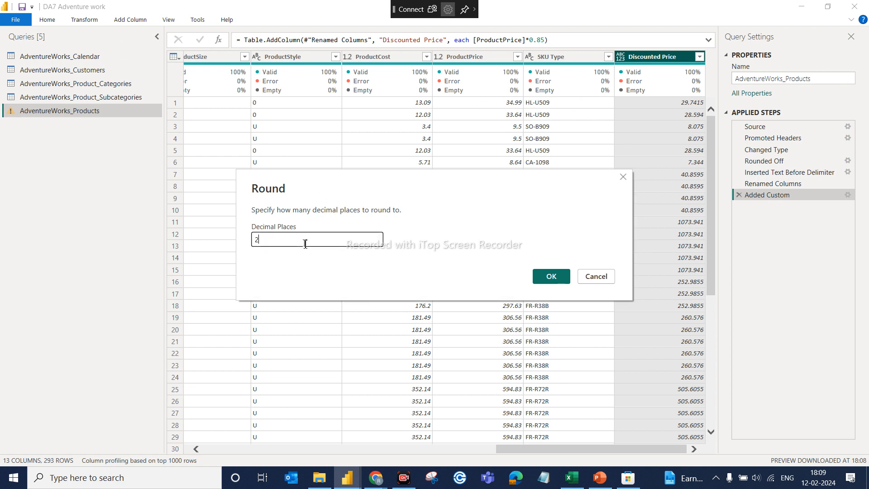
left_click(552, 275)
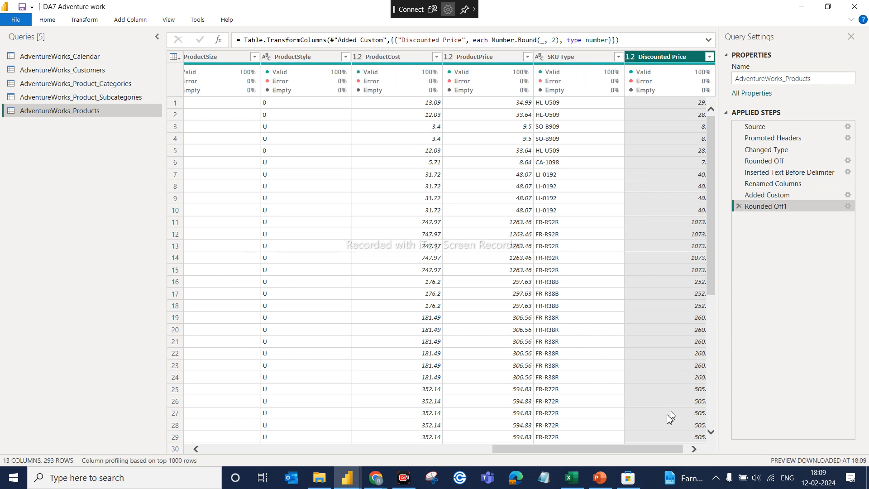
scroll(655, 442, "right", 2)
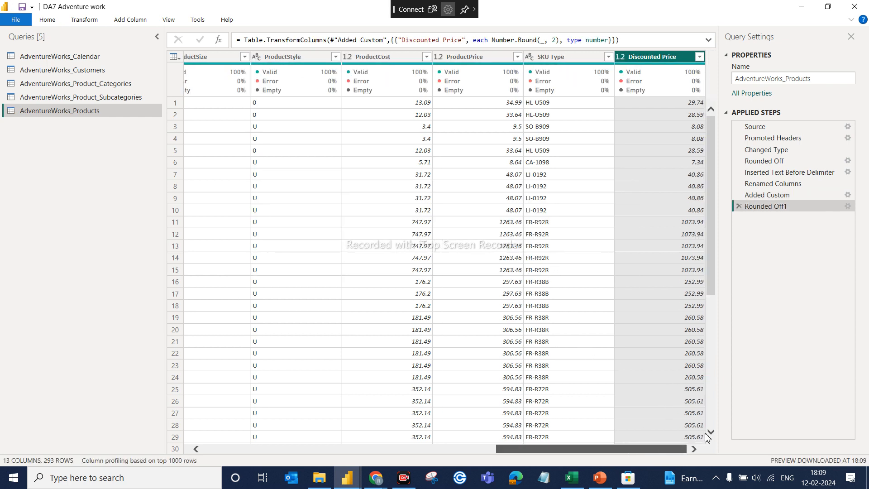
Step: Try removing the ProductSize column from the products query, and delete the resulting Removed Columns step
left_click_drag(705, 433, 483, 461)
left_click_drag(487, 477, 293, 487)
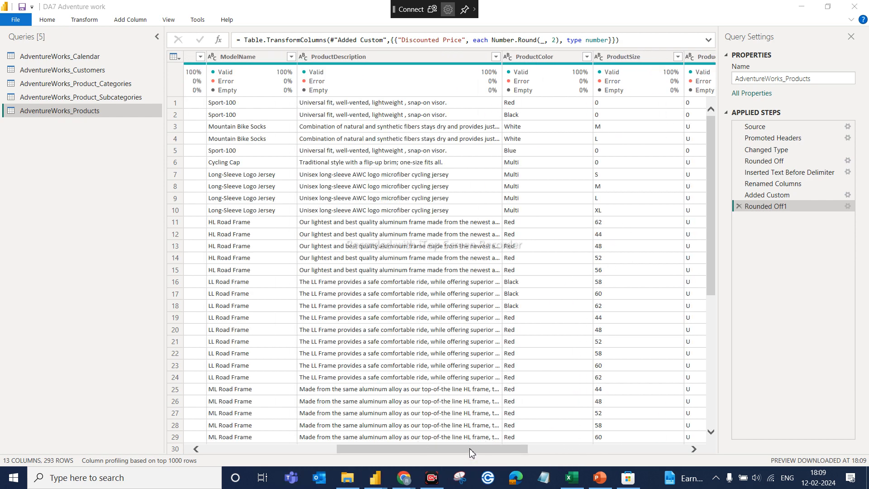
left_click_drag(468, 448, 548, 442)
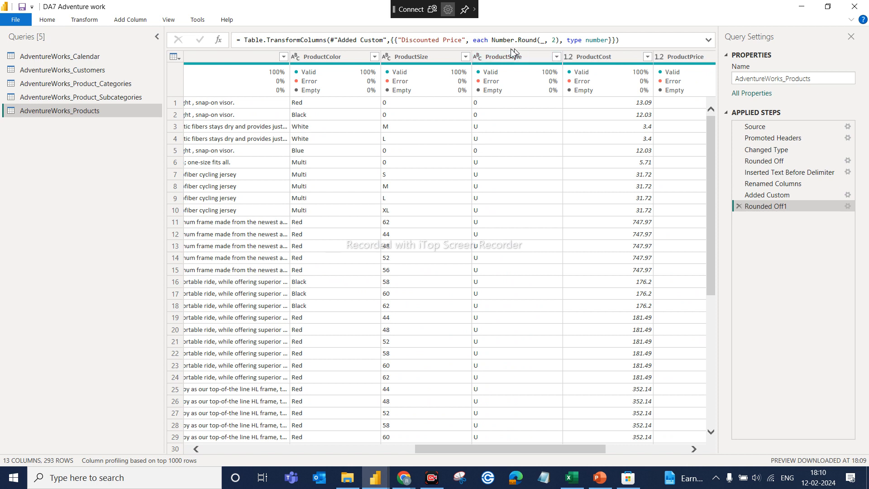
left_click(412, 64)
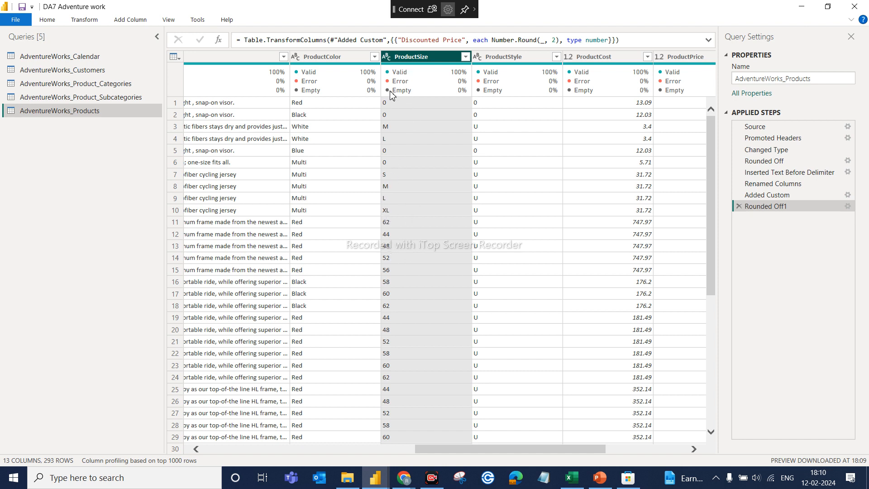
right_click(409, 58)
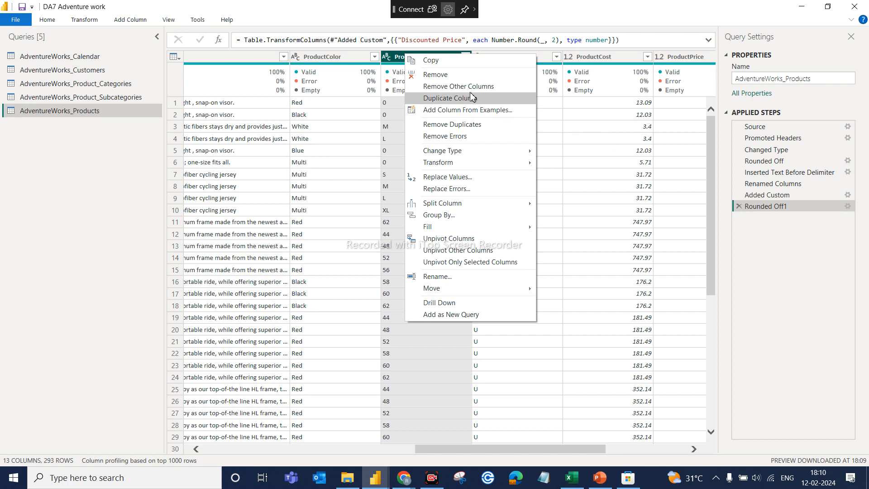
left_click(435, 75)
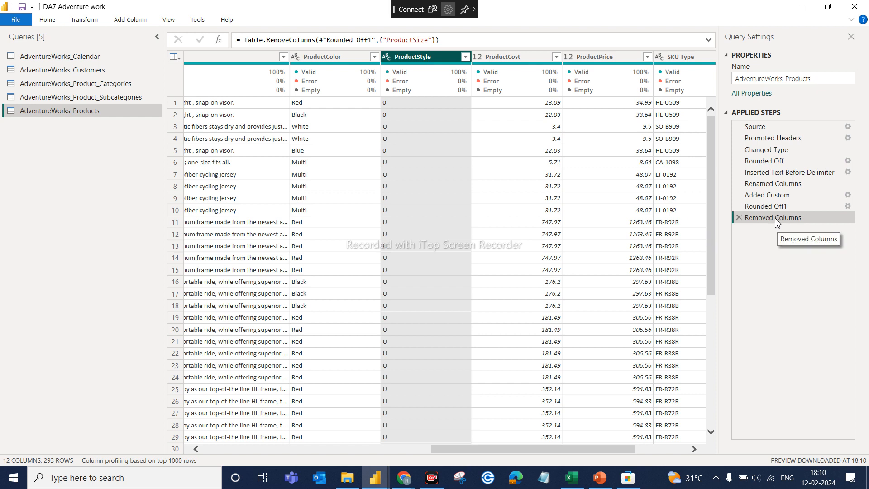
left_click(739, 219)
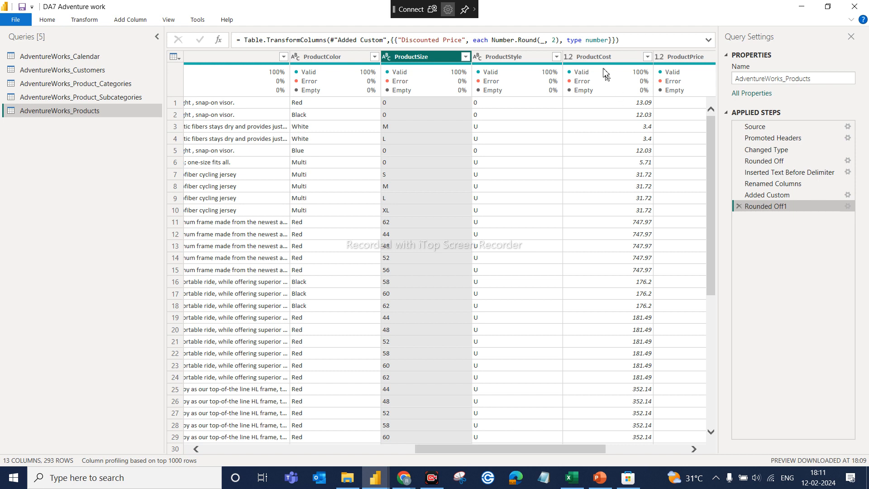
Step: Remove the ProductSize column from the products query
mouse_move(574, 74)
right_click(437, 61)
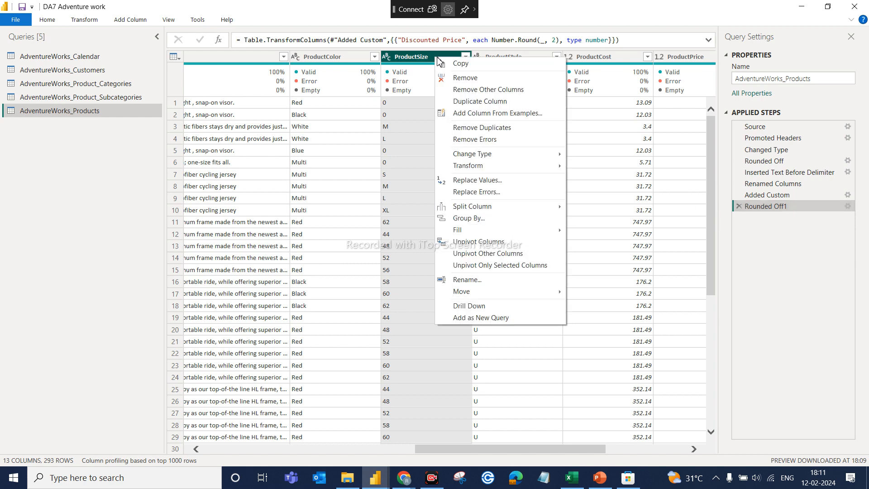
left_click(469, 81)
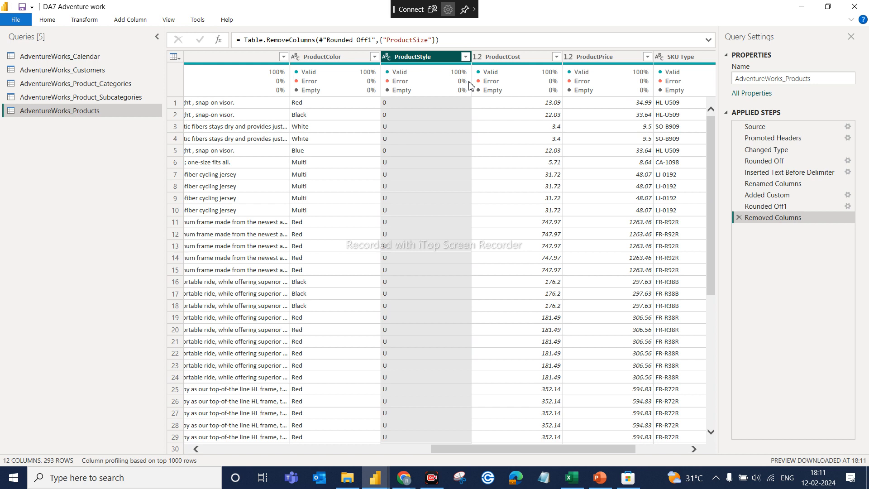
Step: Replace the value 0 with NA in the ProductStyle column and check the column's distinct values
left_click(466, 57)
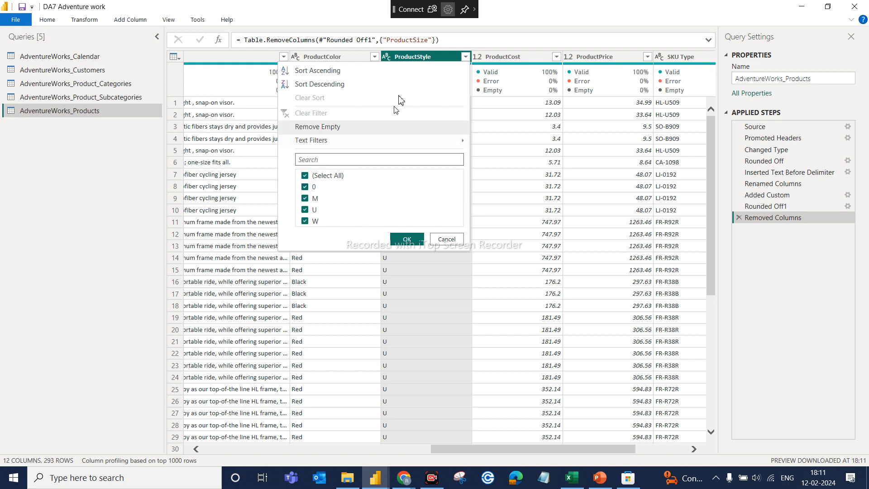
left_click(415, 57)
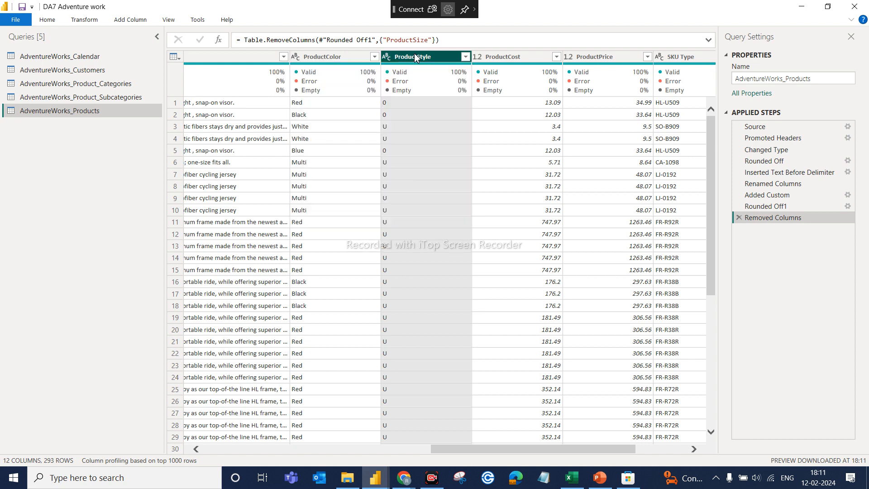
left_click(387, 58)
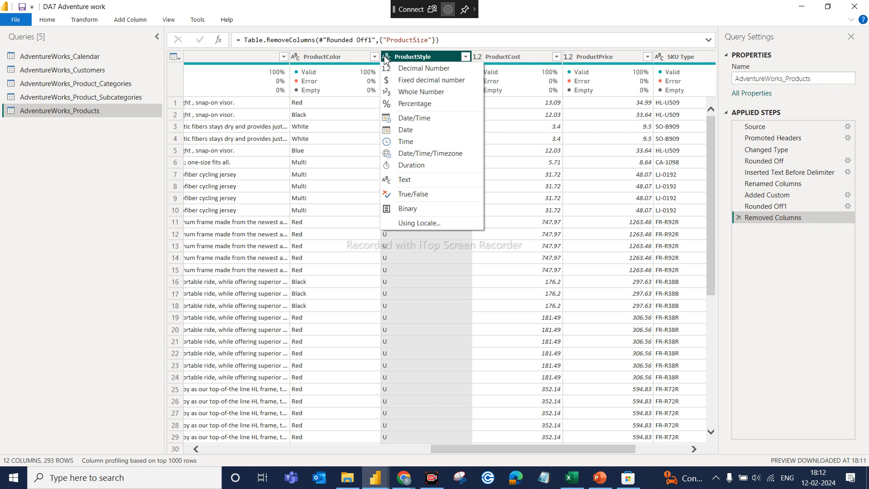
left_click(774, 257)
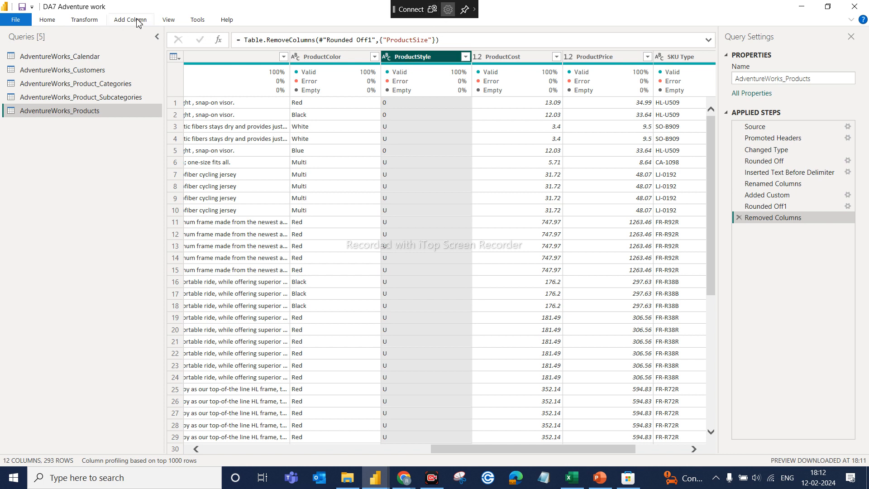
left_click(88, 21)
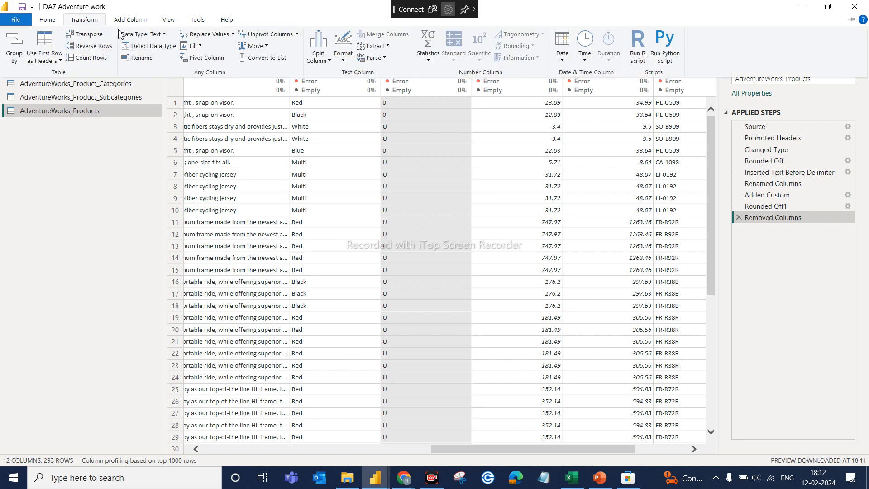
left_click(219, 35)
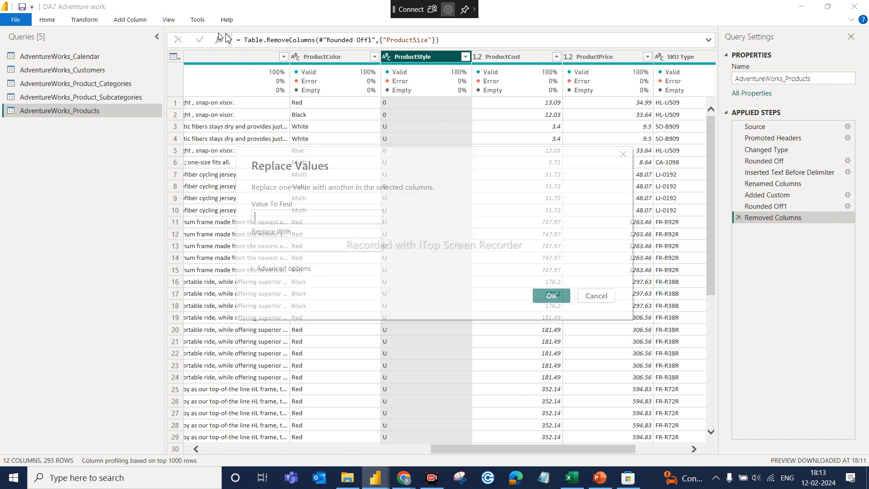
left_click(272, 216)
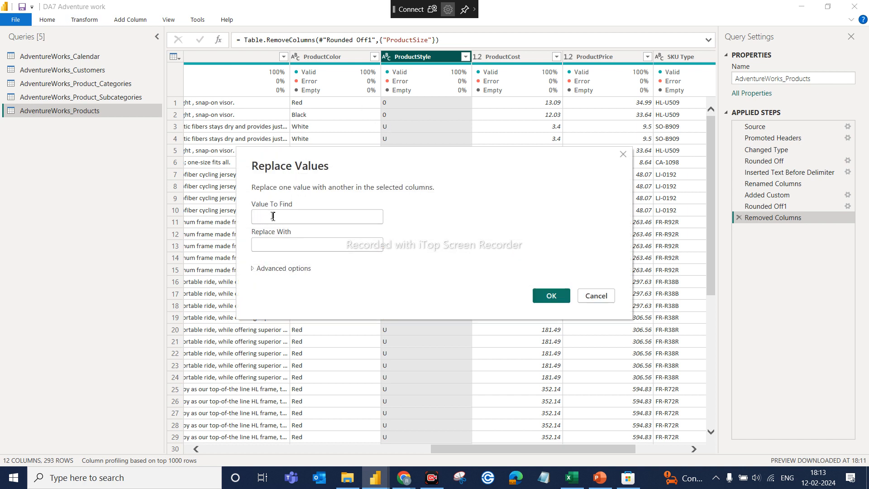
type("0")
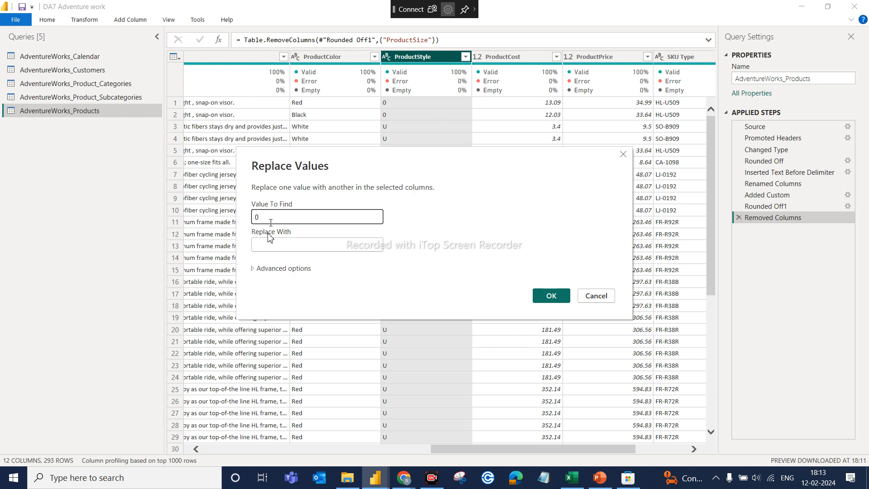
left_click(264, 250)
type("NA")
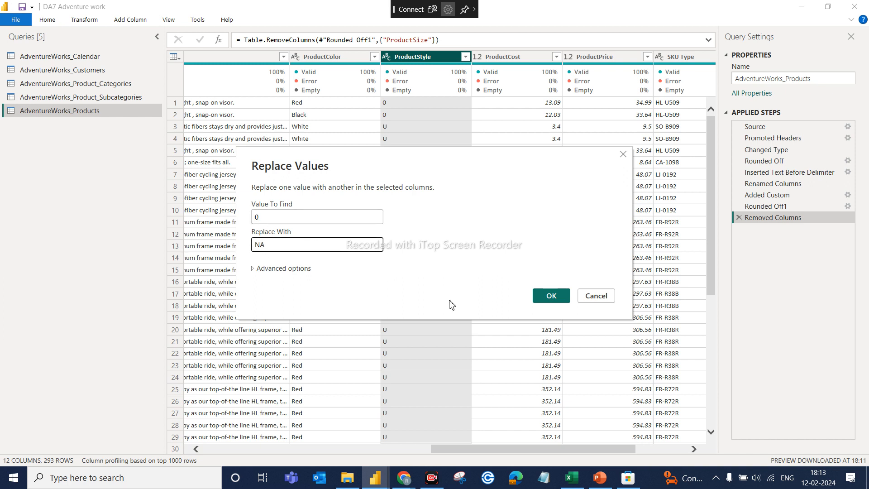
left_click(541, 298)
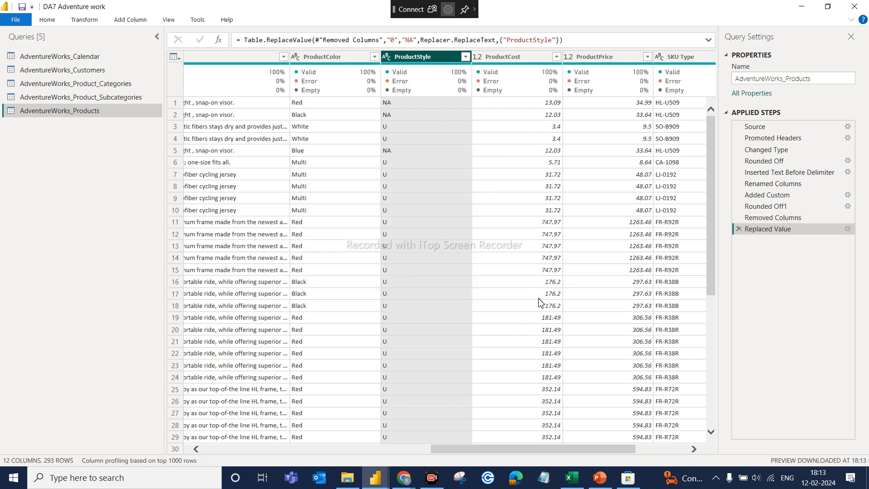
left_click(465, 56)
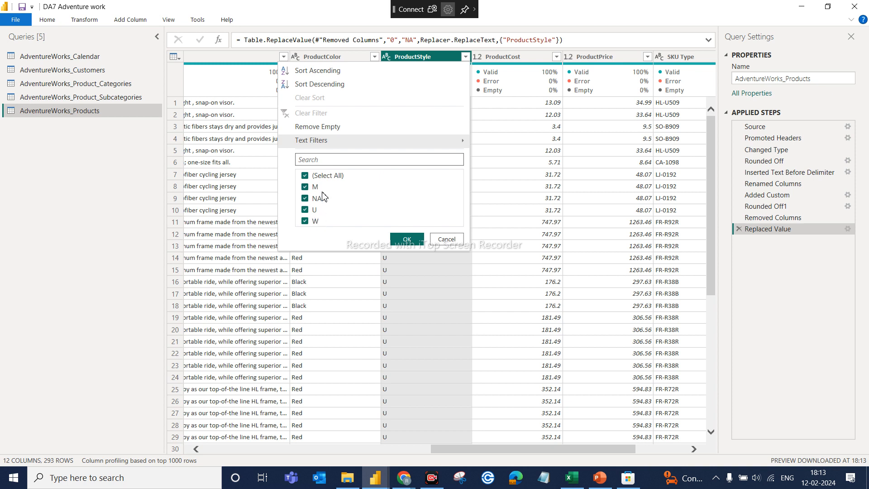
left_click(448, 240)
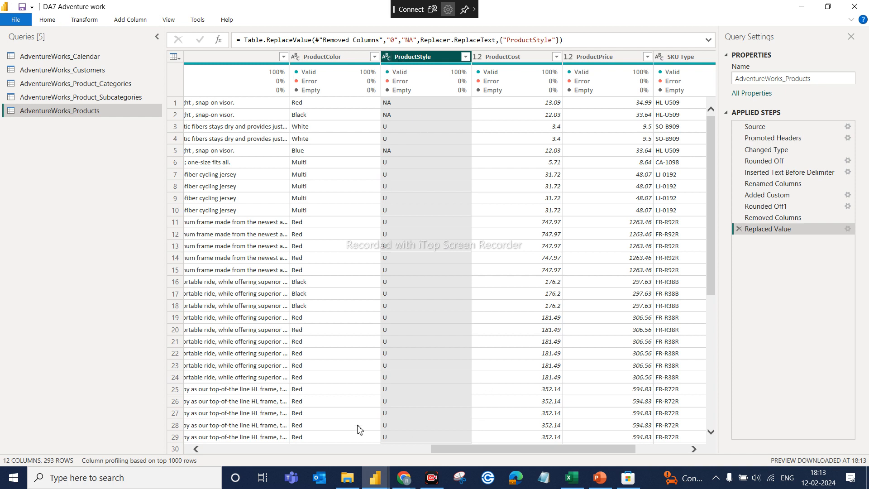
Step: Apply the query changes to the model and close the query editor to return to the report
left_click(270, 451)
left_click(270, 451)
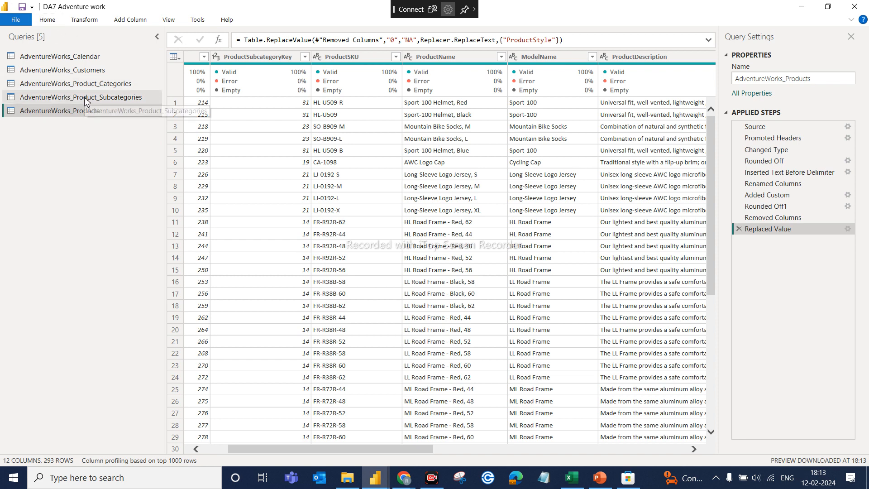
left_click(46, 21)
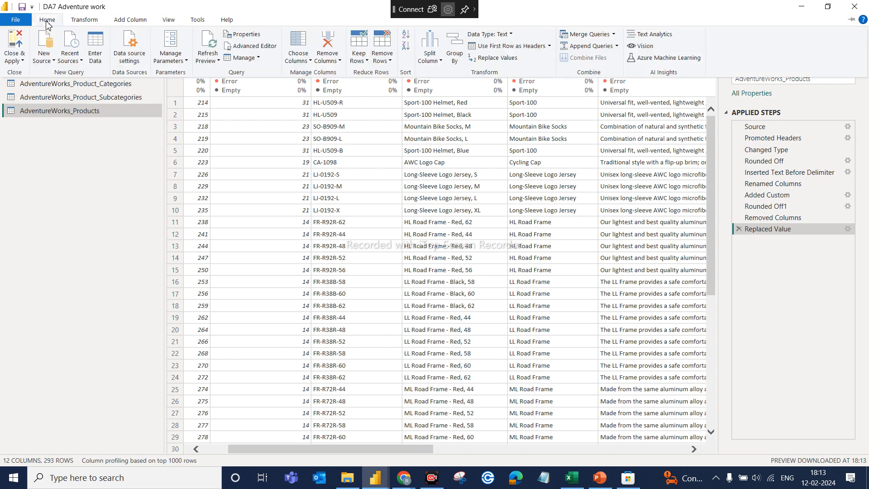
left_click(24, 61)
left_click(36, 73)
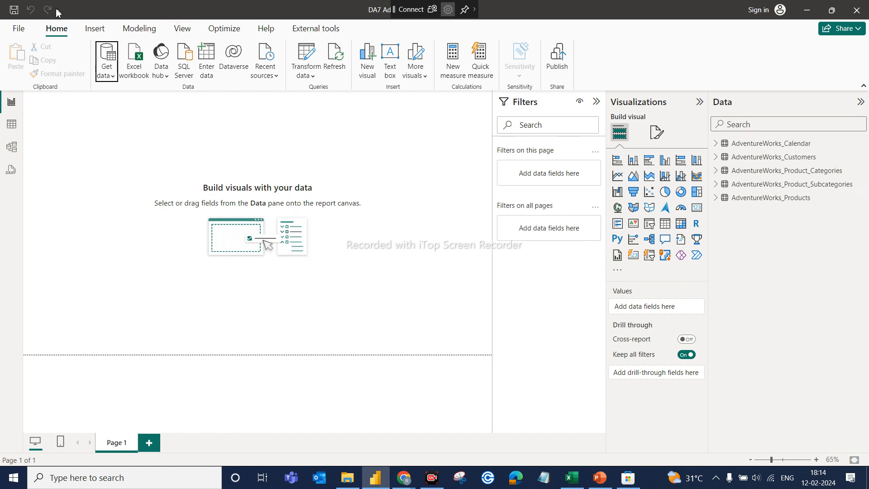
Step: Check the report's file options, return to the canvas, and close the DA7 Adventure work report
left_click(25, 35)
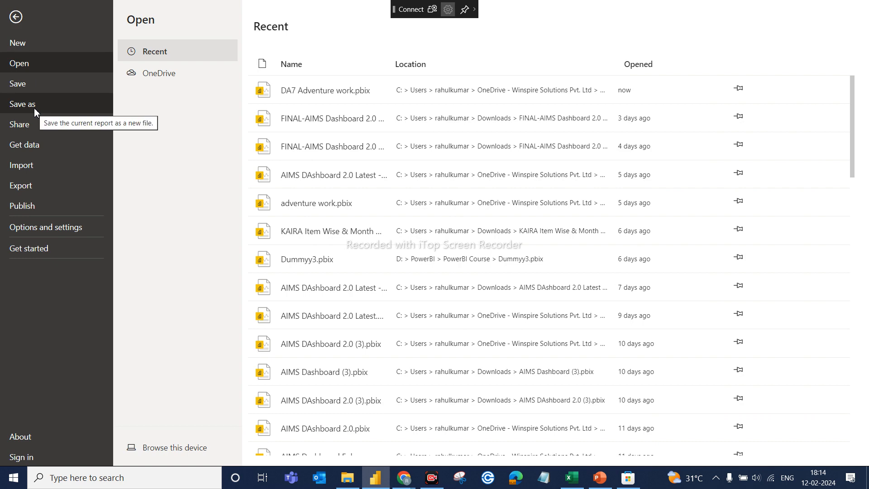
left_click(16, 18)
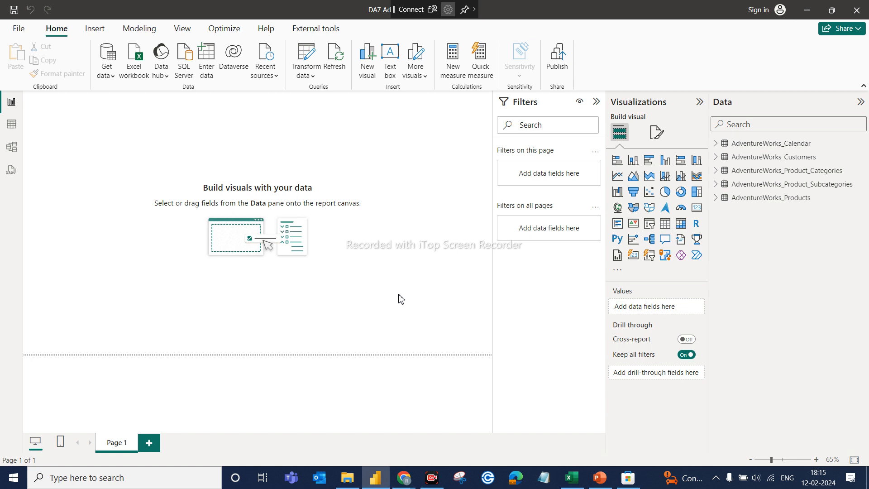
left_click(856, 11)
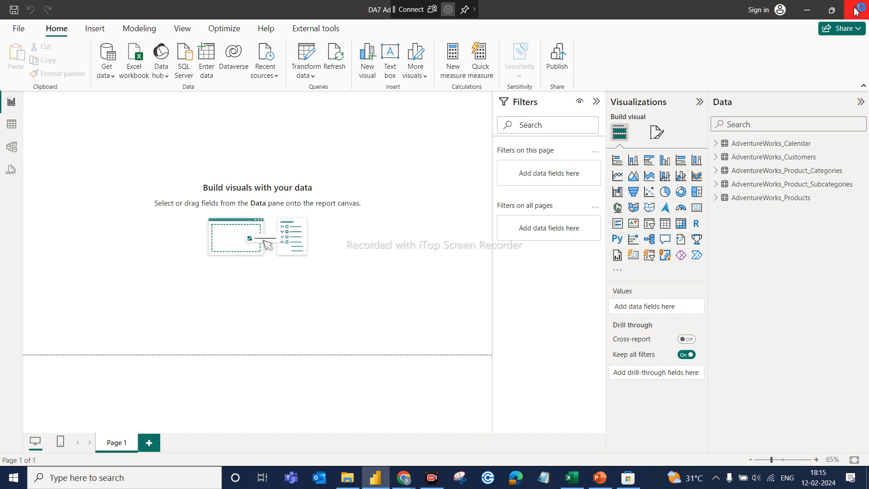
left_click(421, 260)
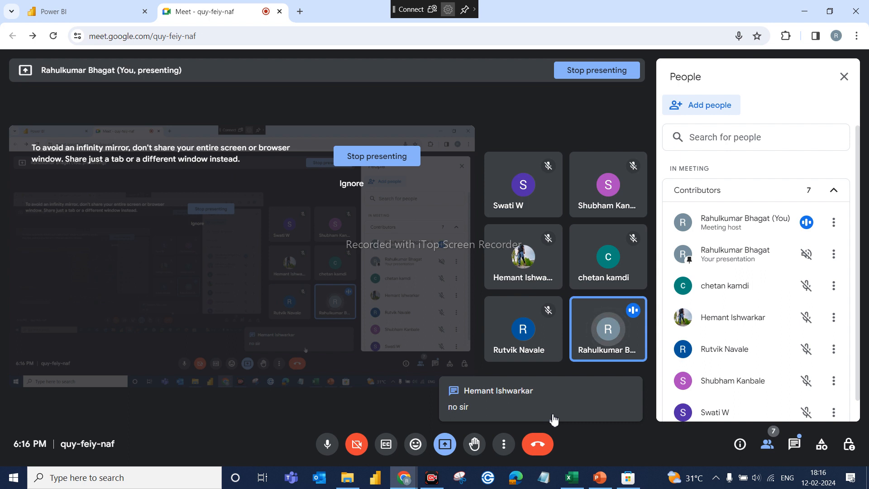
Step: Leave the Google Meet call and minimize the browser, Microsoft Store and Excel windows to reach the desktop
left_click(538, 445)
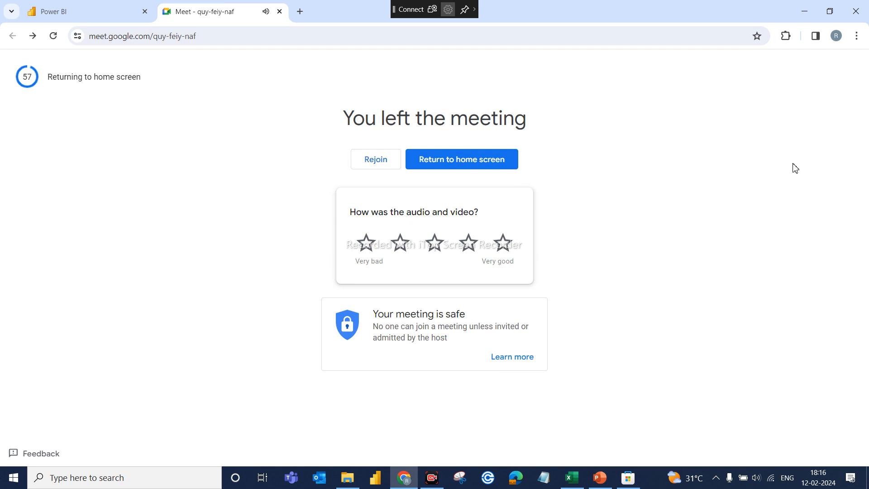
left_click(802, 13)
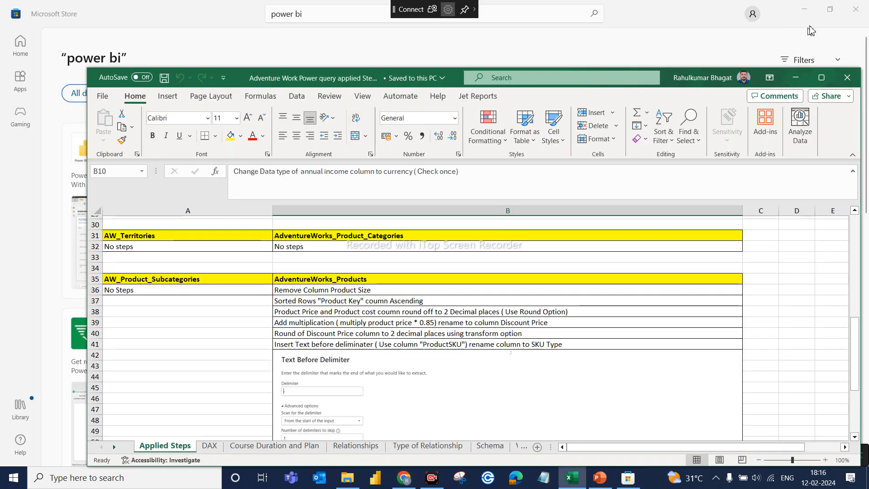
left_click(803, 11)
left_click(812, 11)
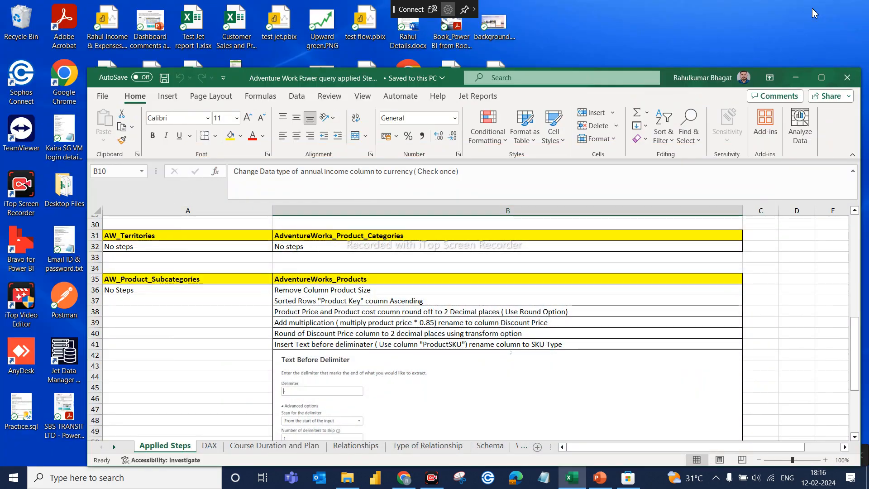
left_click(796, 78)
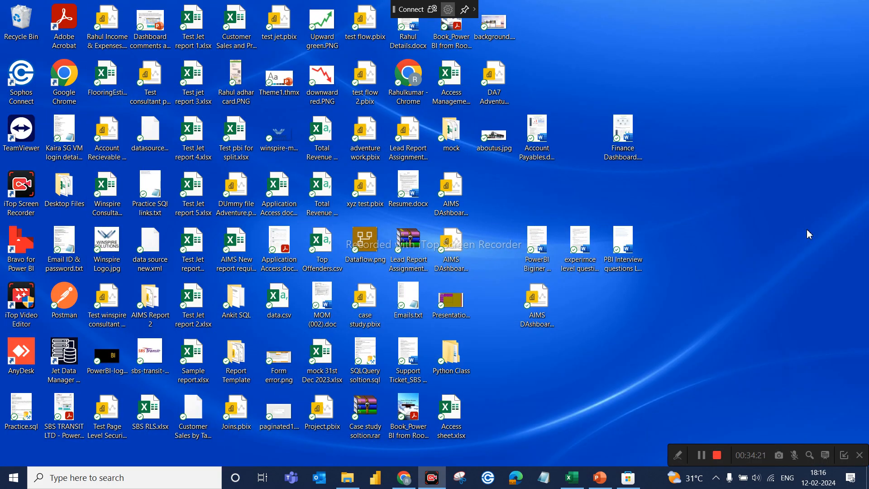